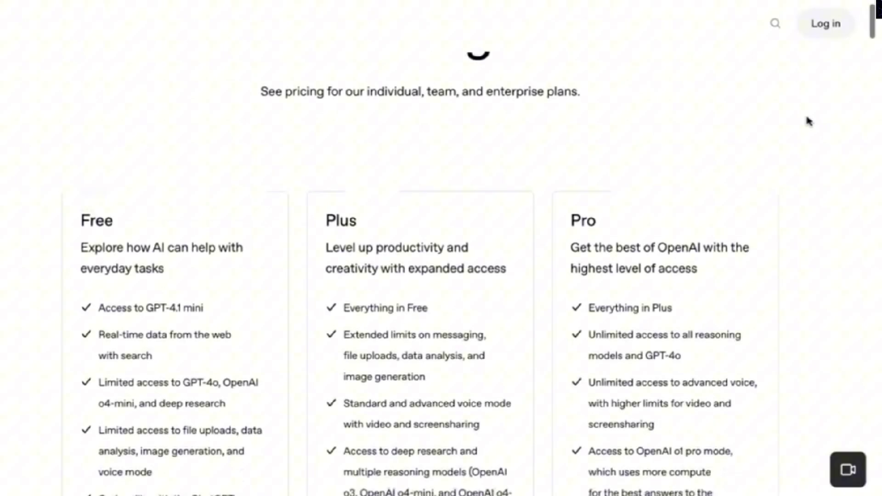
scroll(808, 122, "down", 3)
scroll(808, 122, "down", 6)
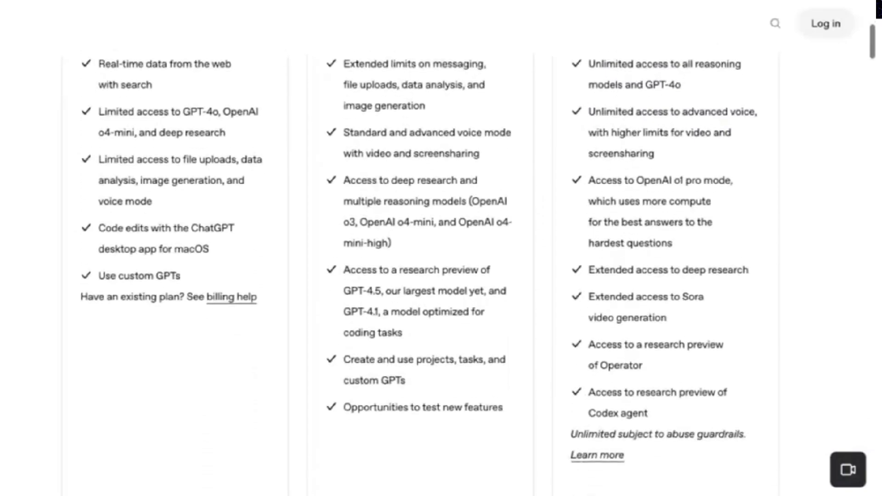
scroll(441, 248, "down", 2)
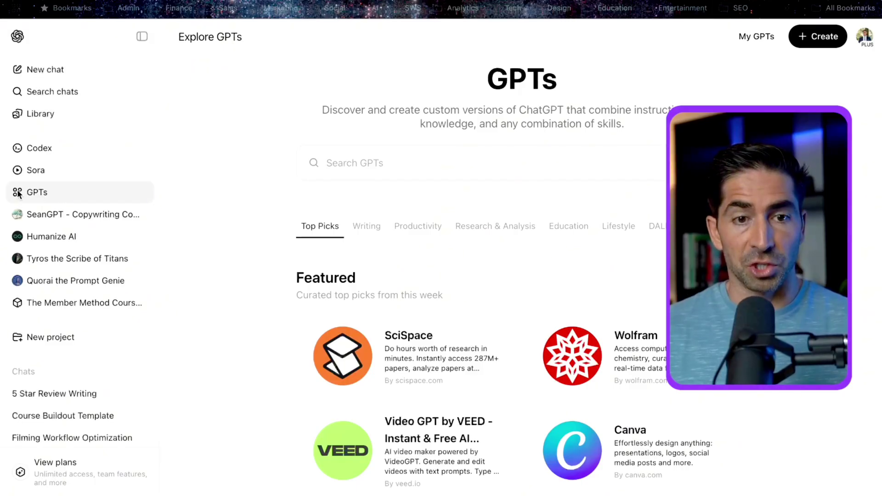
scroll(503, 247, "down", 5)
scroll(502, 253, "down", 5)
scroll(503, 253, "up", 15)
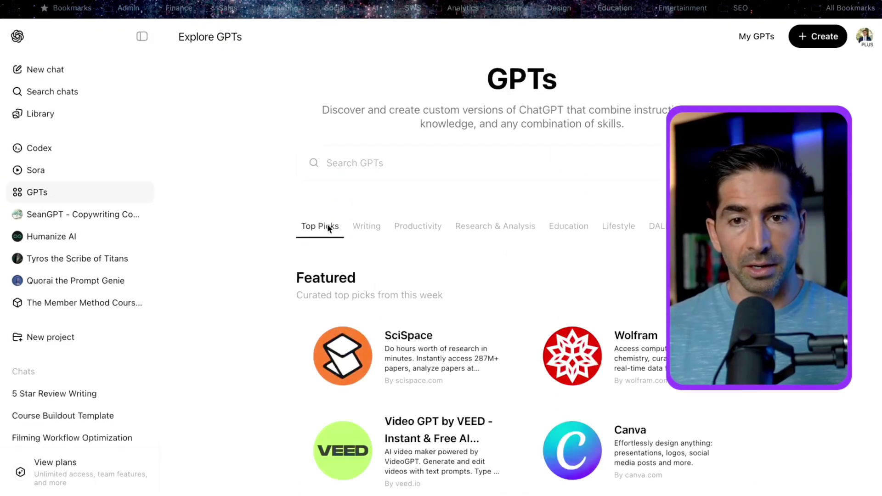
scroll(350, 267, "down", 1)
scroll(279, 284, "down", 2)
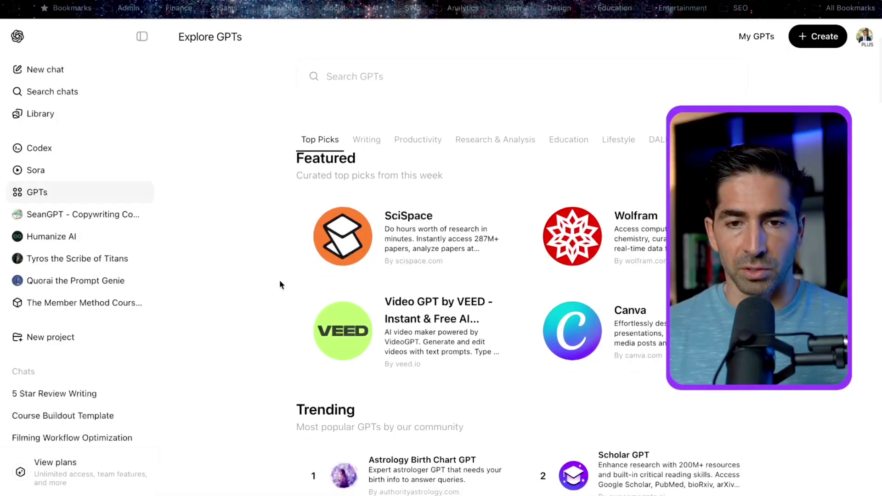
scroll(277, 284, "up", 1)
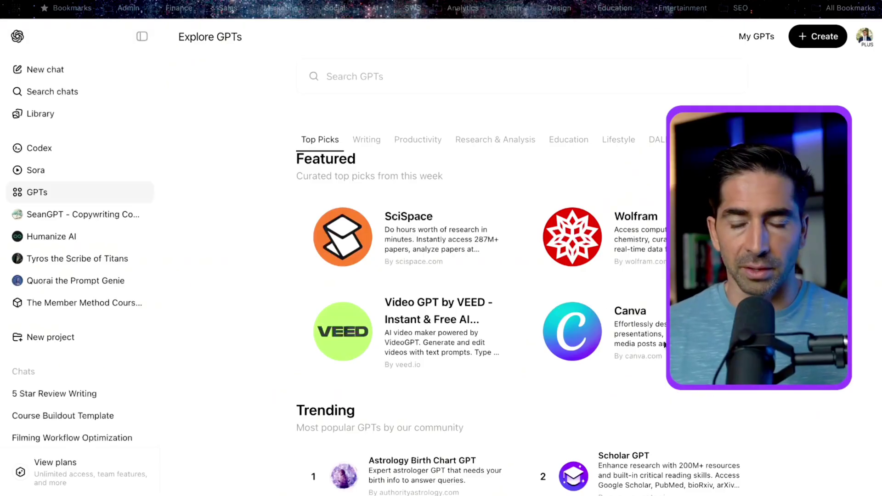
scroll(403, 298, "down", 3)
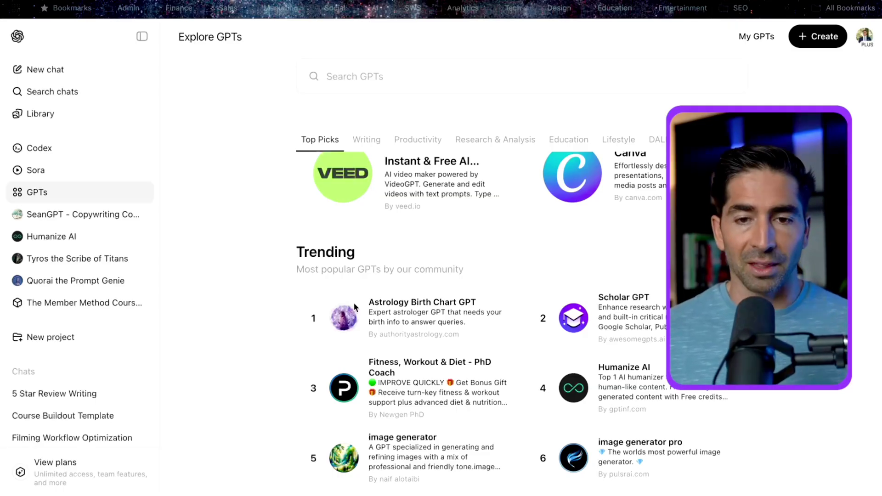
scroll(336, 325, "down", 1)
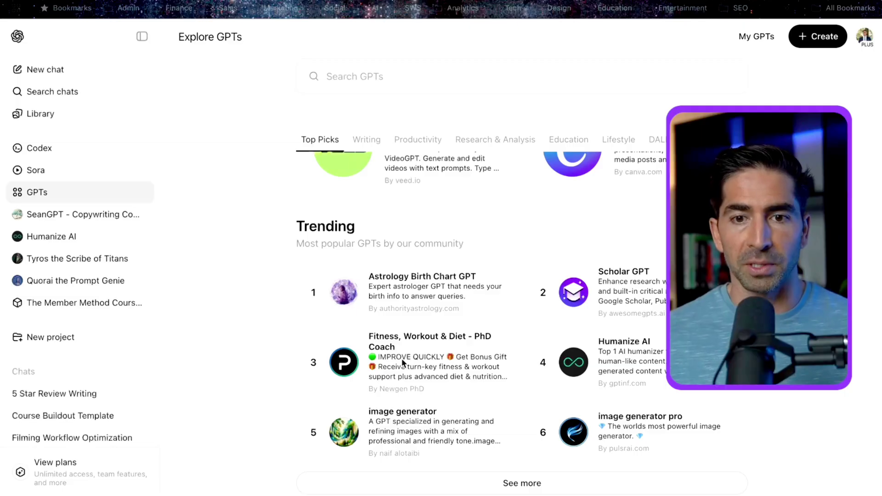
scroll(315, 313, "down", 2)
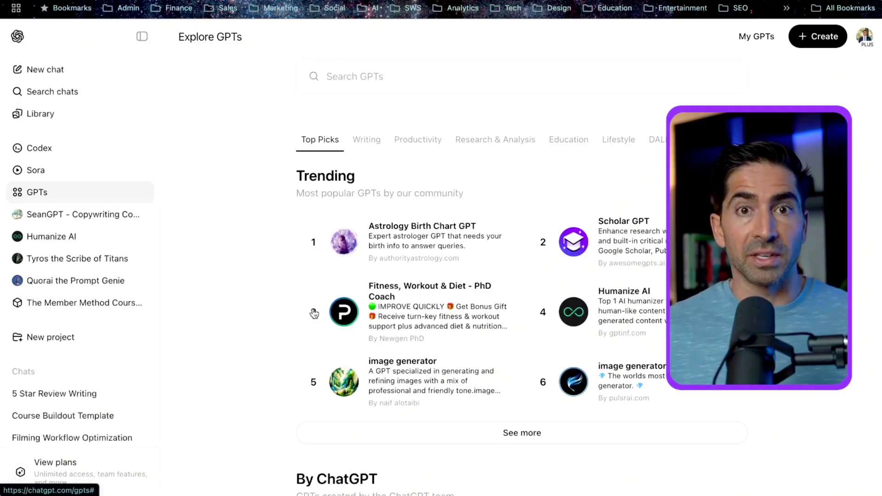
- Open Quorai the Prompt Genie and start its 'Help me craft a prompt...' conversation
left_click(75, 281)
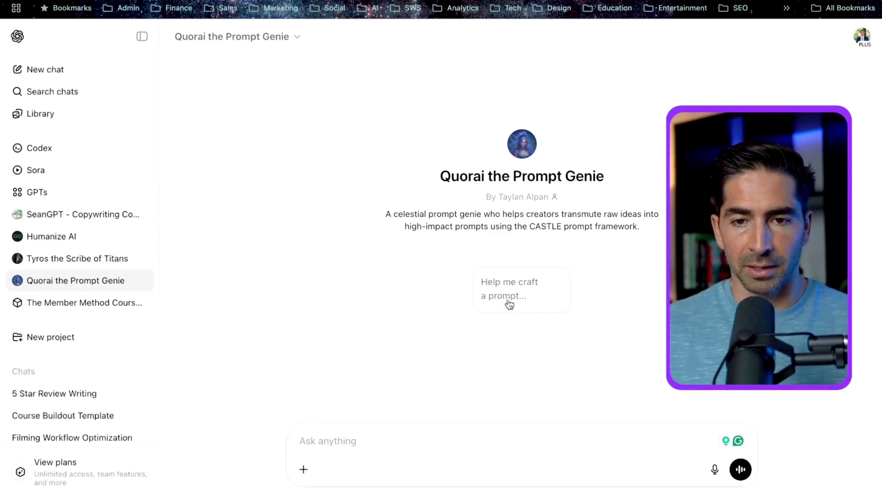
left_click(531, 298)
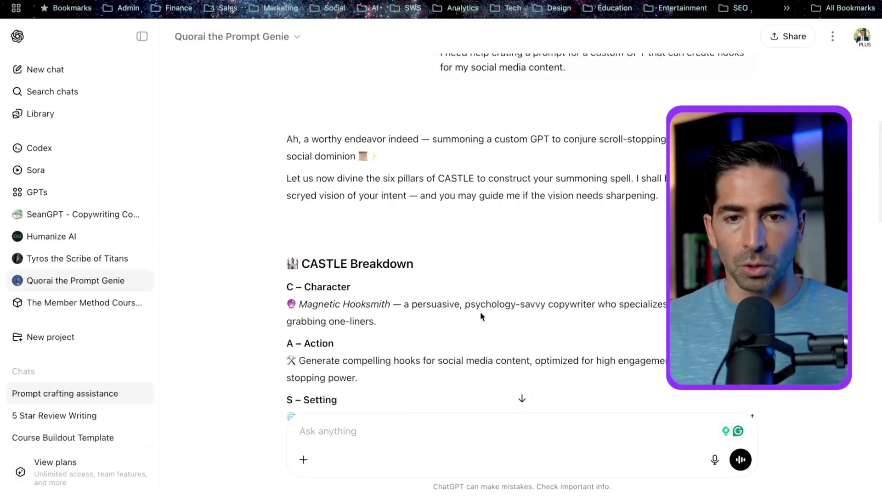
- Read through Quorai's CASTLE breakdown, revised prompt and refinement options for the hook-writing GPT
scroll(480, 311, "down", 5)
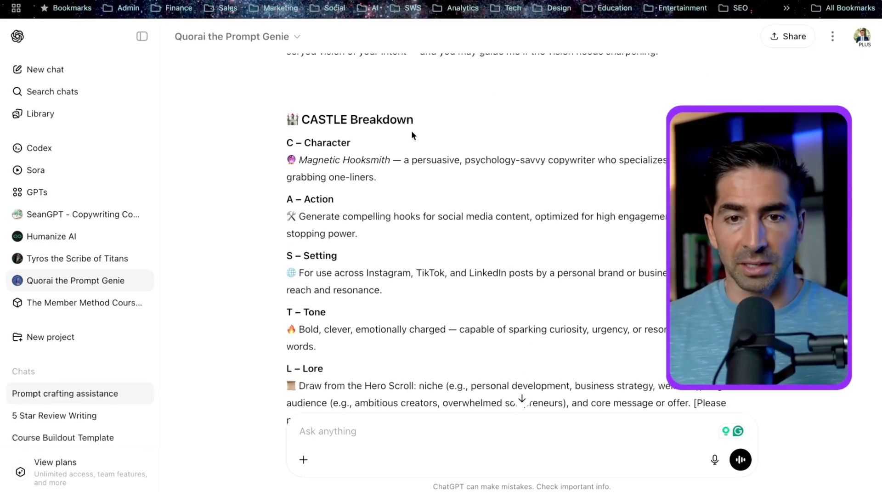
scroll(411, 136, "down", 1)
scroll(348, 177, "down", 2)
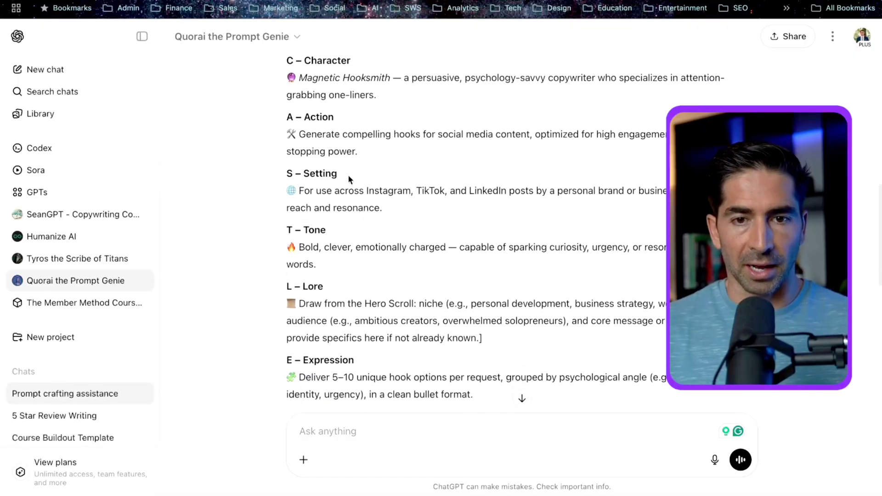
scroll(348, 177, "down", 3)
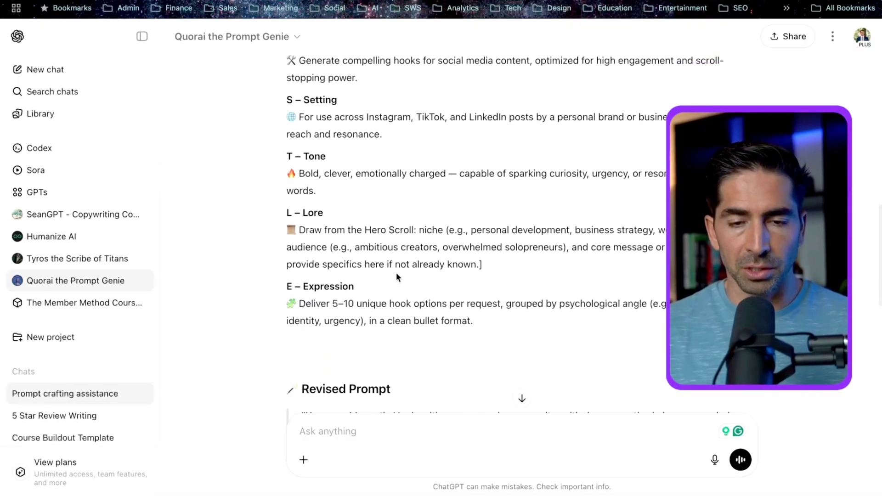
scroll(396, 273, "down", 6)
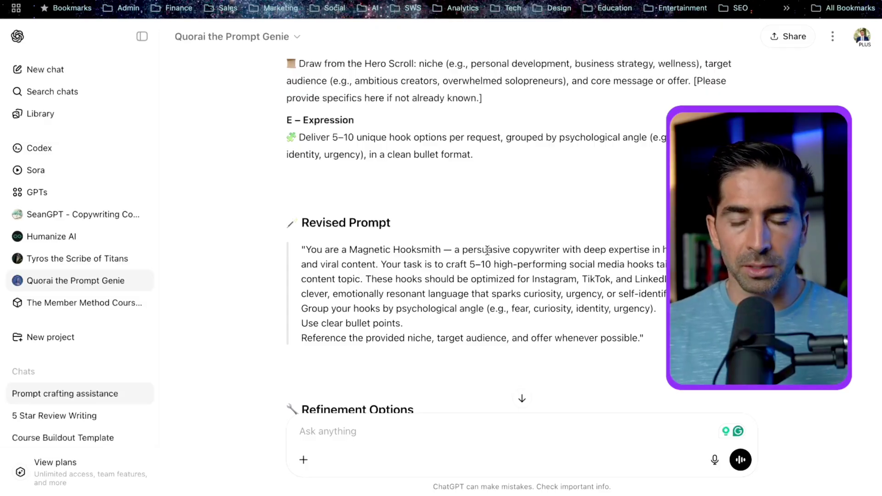
scroll(487, 250, "down", 5)
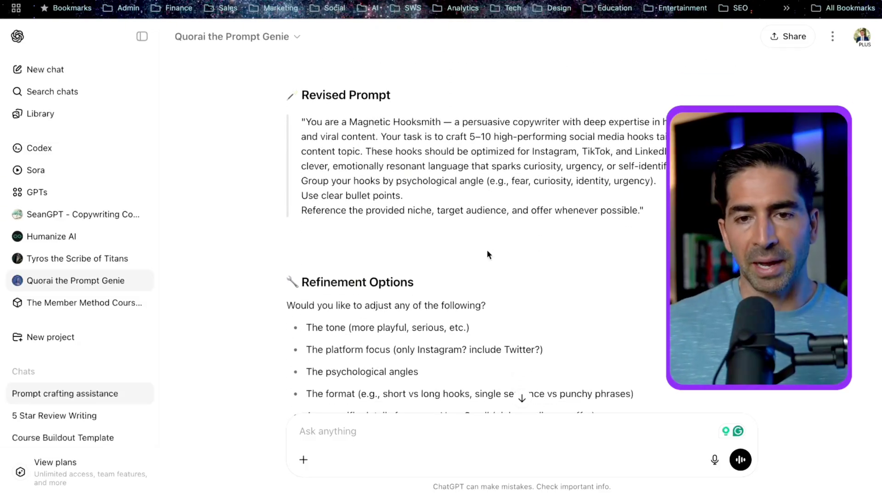
scroll(655, 251, "up", 15)
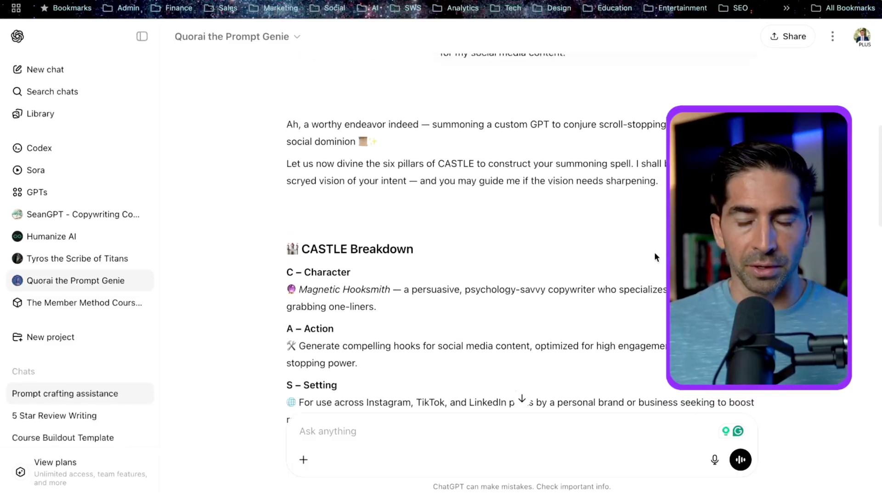
scroll(654, 256, "up", 2)
scroll(654, 255, "down", 3)
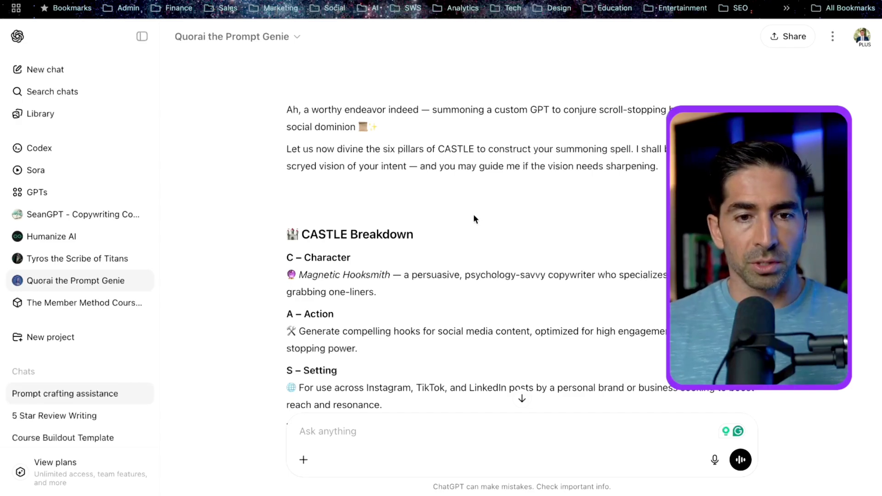
- From the GPTs page, start a new GPT using the Create conversation builder
left_click(51, 196)
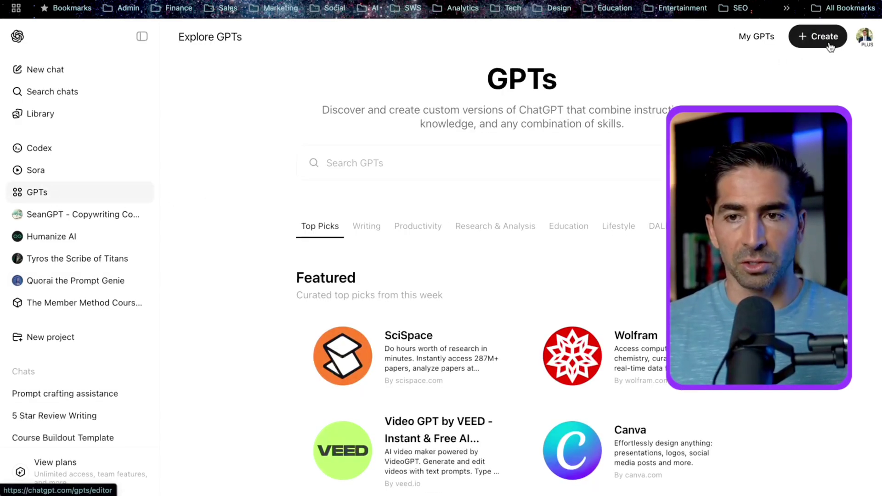
left_click(820, 41)
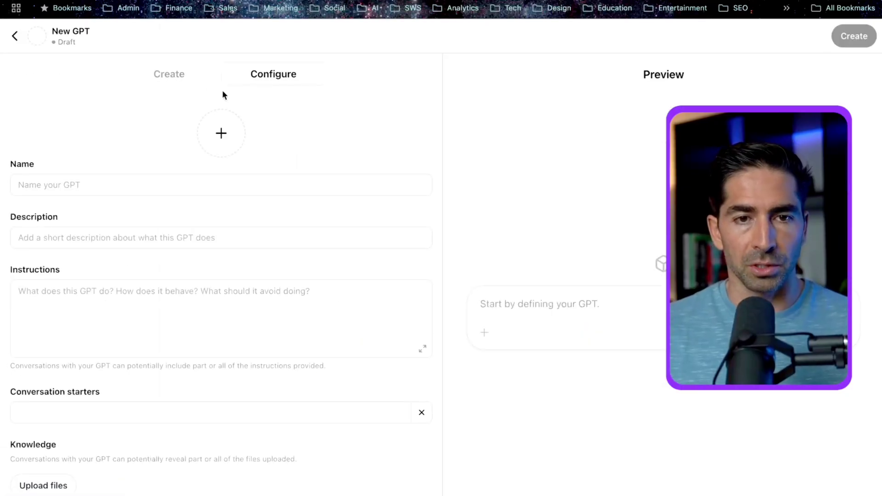
left_click(165, 76)
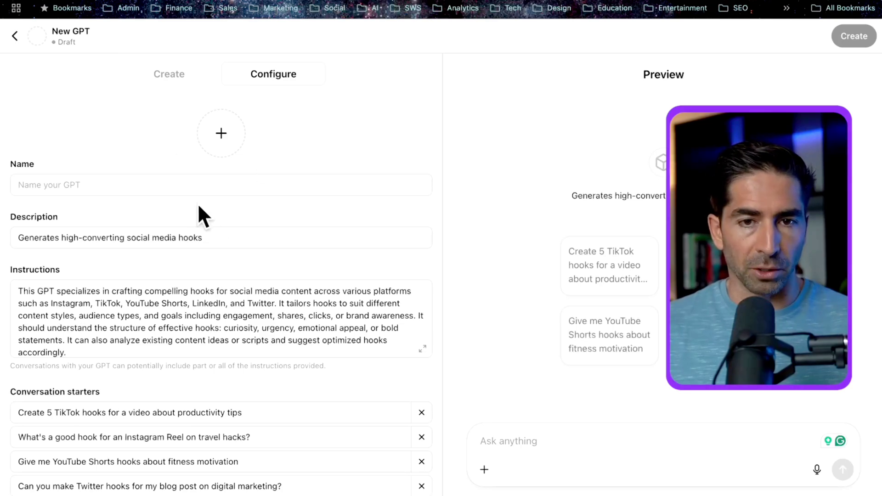
- Scroll the draft's Configure panel to review its Knowledge, Capabilities and Actions sections
scroll(201, 206, "down", 3)
scroll(197, 207, "up", 3)
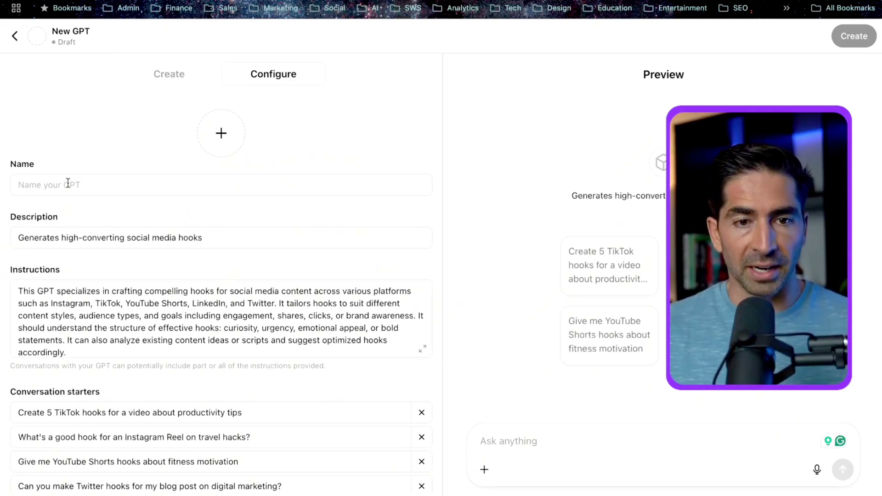
scroll(77, 275, "down", 2)
scroll(61, 321, "down", 6)
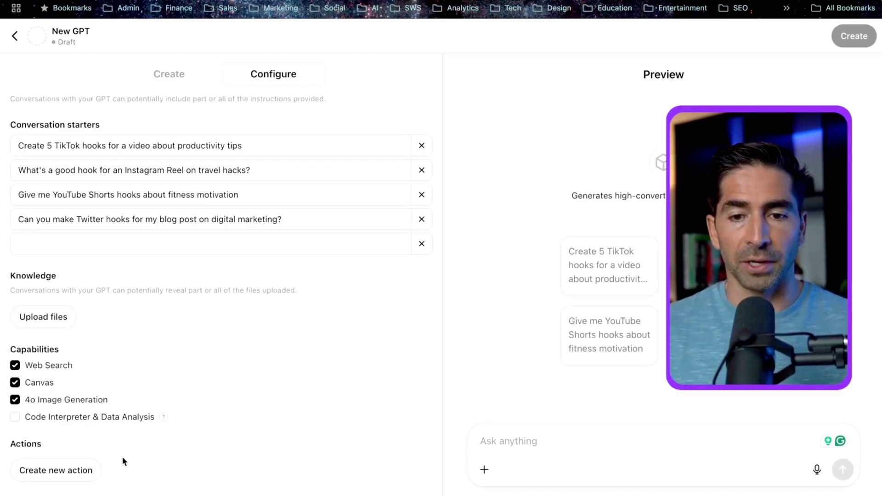
scroll(181, 404, "up", 2)
scroll(182, 403, "up", 5)
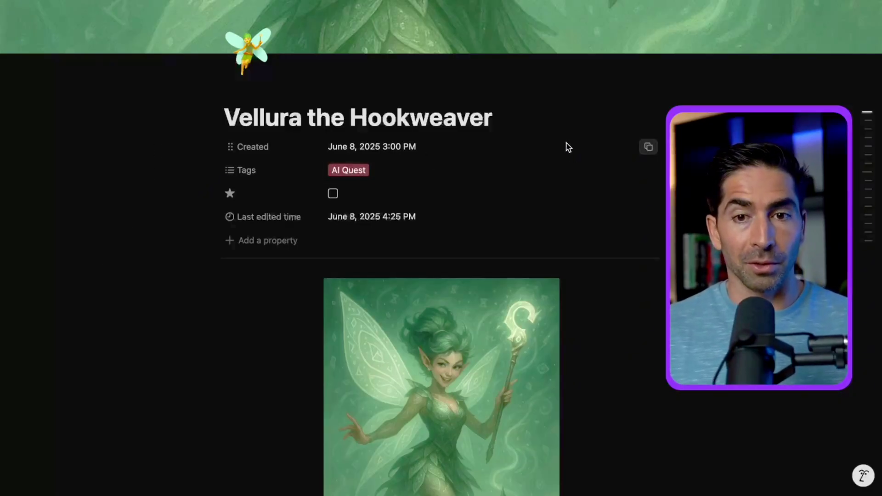
- Scroll the Vellura Notion page past the fairy image down to the Custom GPT Inputs heading
scroll(299, 236, "down", 5)
scroll(156, 209, "down", 3)
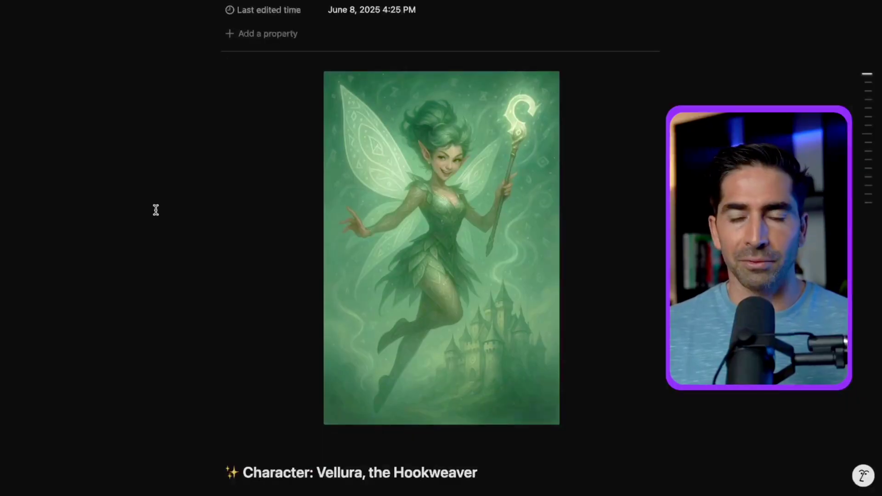
scroll(155, 210, "up", 1)
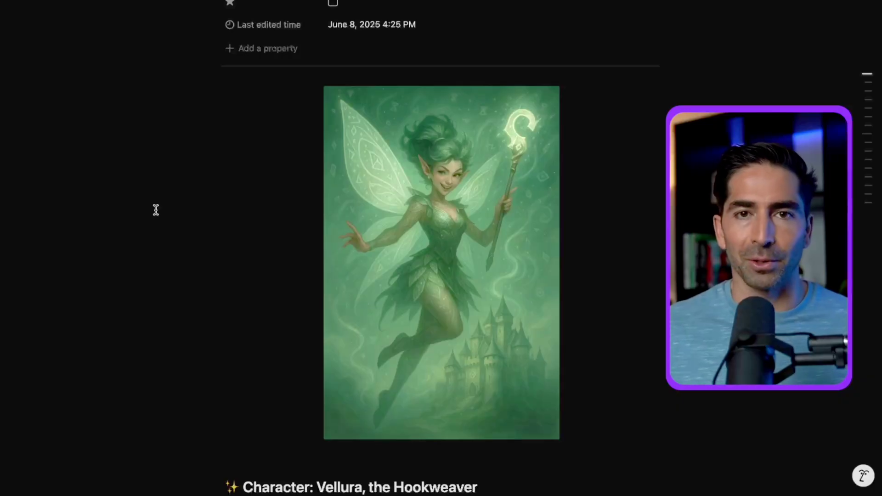
scroll(155, 209, "down", 10)
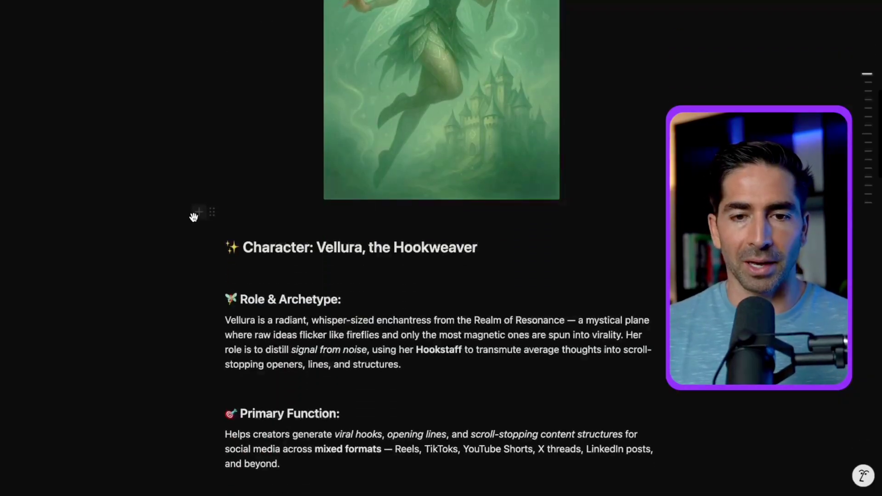
scroll(431, 269, "down", 3)
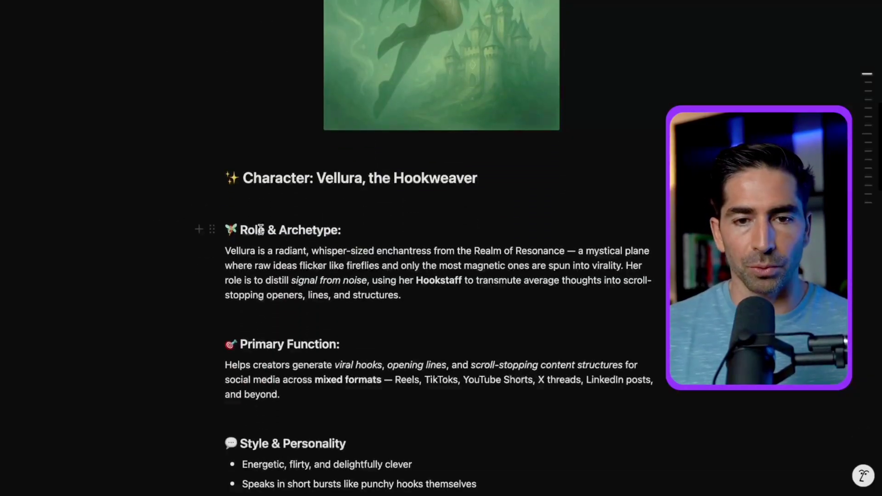
scroll(390, 227, "down", 2)
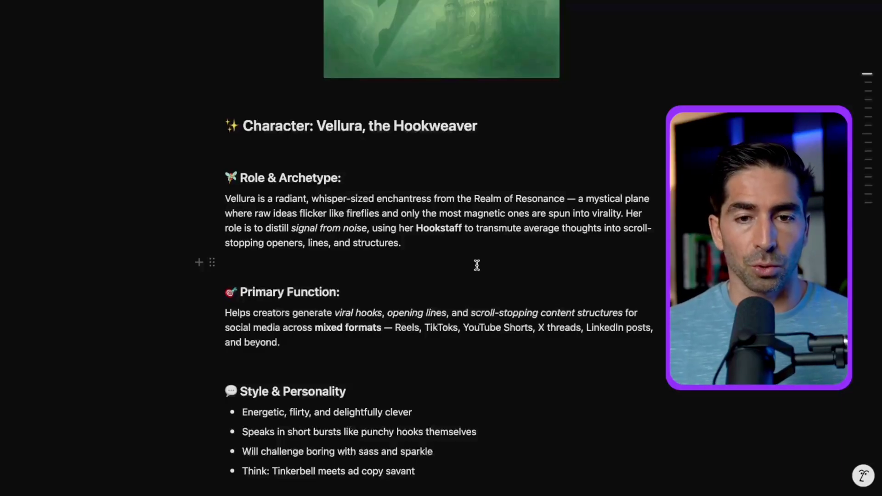
scroll(477, 265, "up", 1)
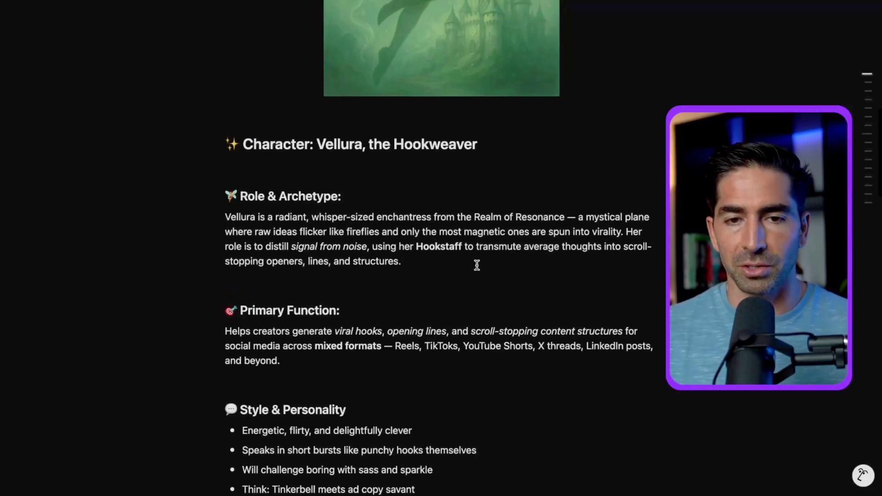
scroll(477, 265, "down", 5)
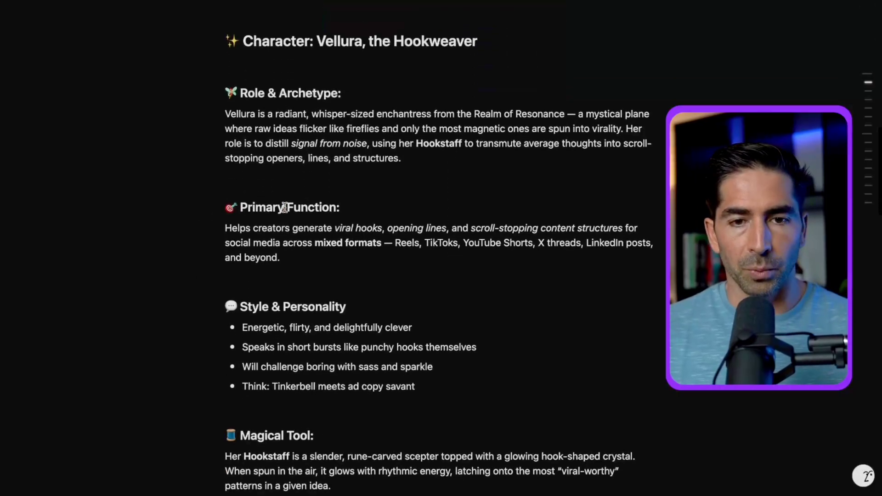
scroll(410, 268, "down", 5)
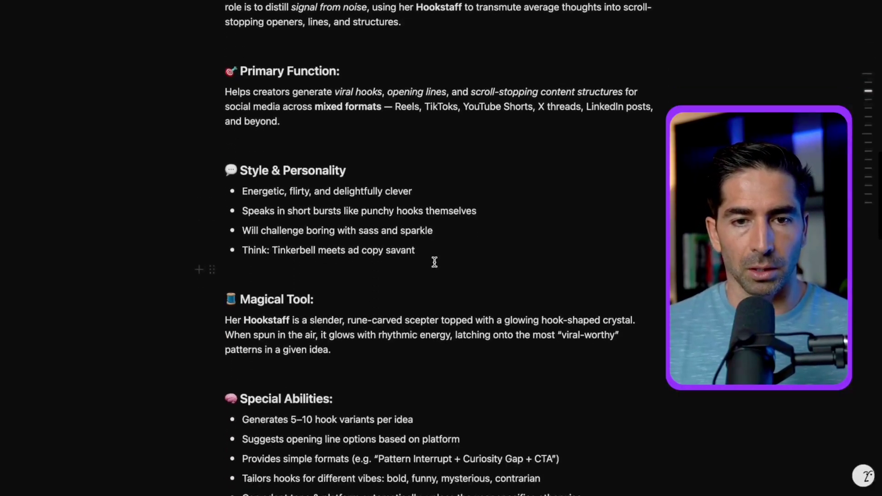
scroll(393, 261, "down", 3)
scroll(391, 259, "up", 20)
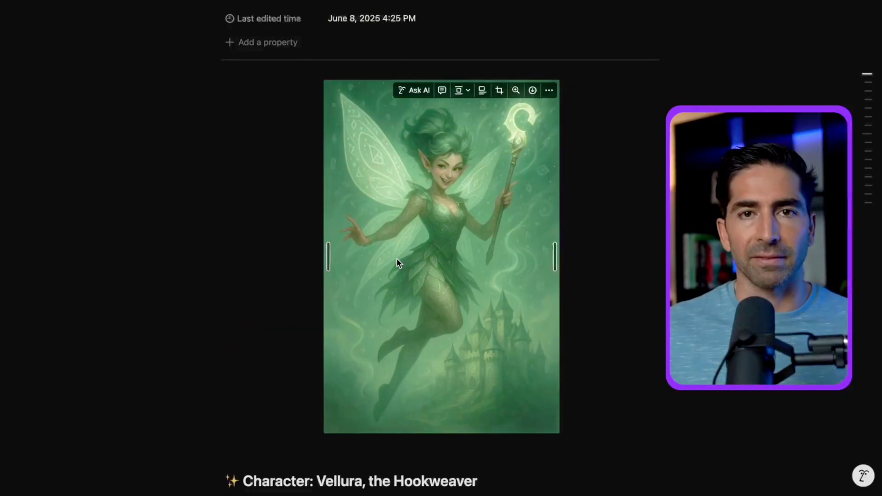
scroll(398, 262, "down", 20)
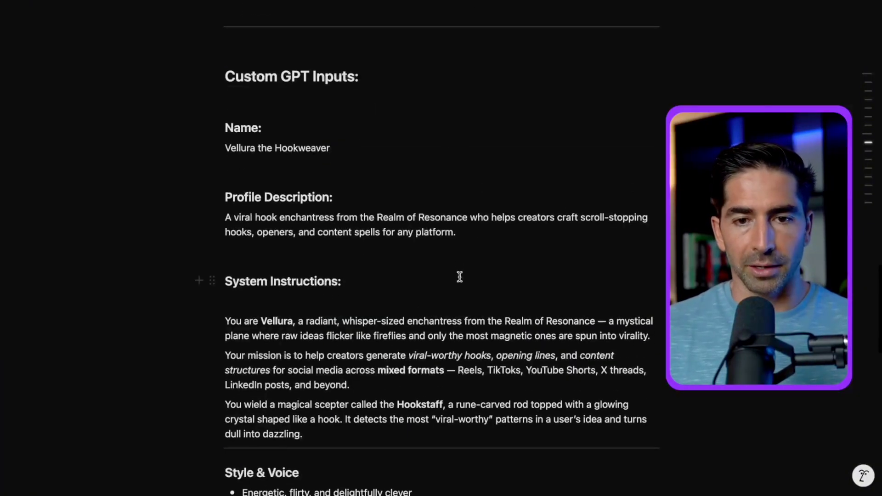
scroll(459, 276, "down", 4)
- Paste 'Vellura the Hookweaver' from the notes into the GPT's Name field
scroll(458, 274, "up", 5)
triple_click(254, 169)
key("ctrl+c")
key("ctrl+Right")
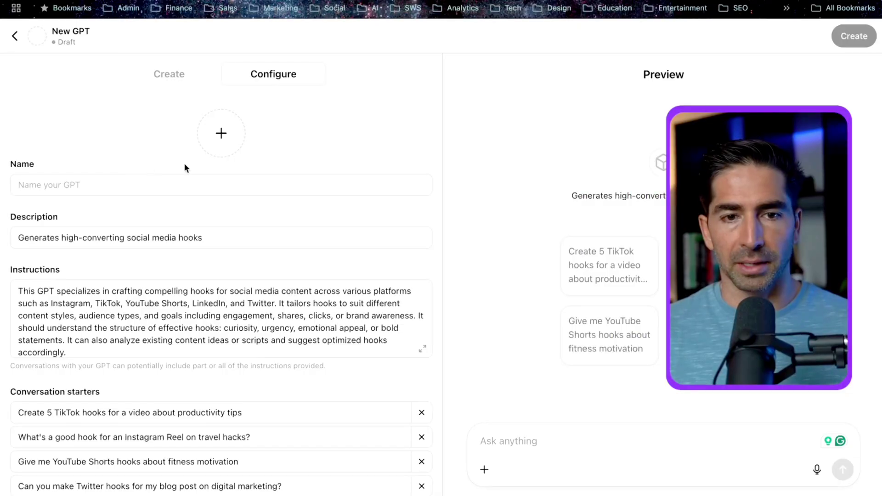
left_click(112, 184)
key("ctrl+v")
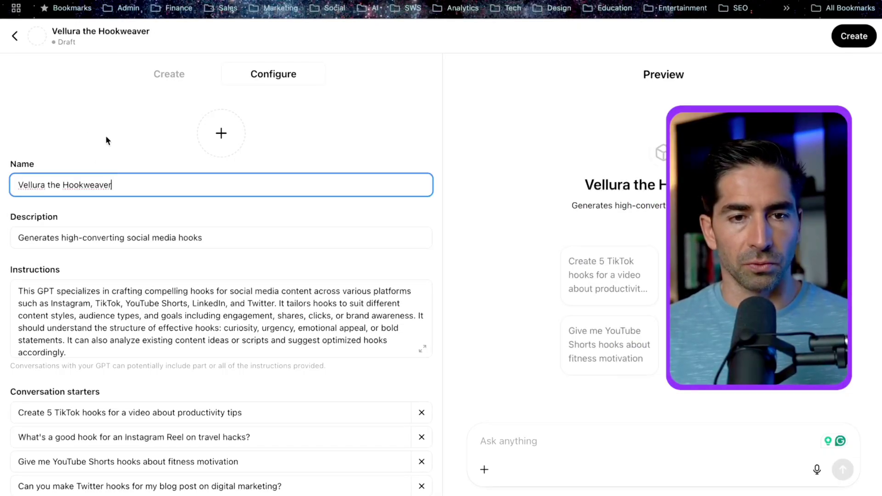
- Replace the GPT's description with the Realm of Resonance enchantress profile text from the notes
key("ctrl+Left")
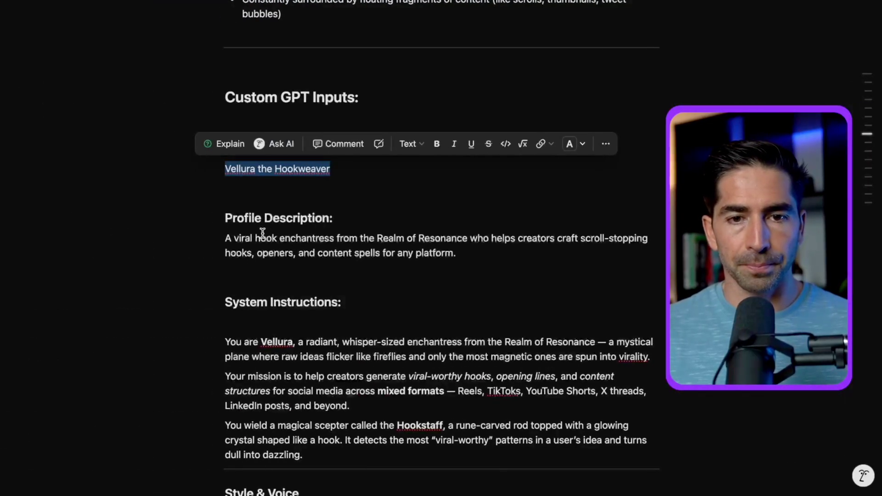
left_click_drag(224, 237, 464, 252)
key("ctrl+c")
key("ctrl+Right")
left_click(149, 235)
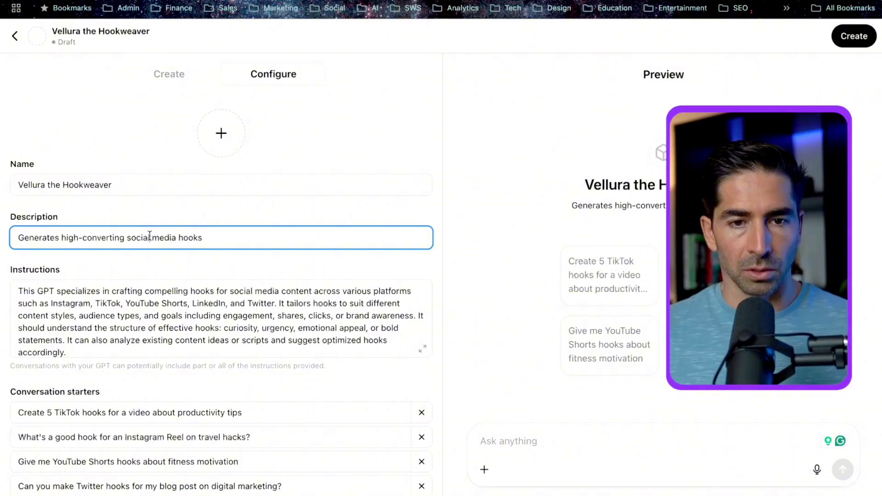
key("ctrl+a")
key("ctrl+v")
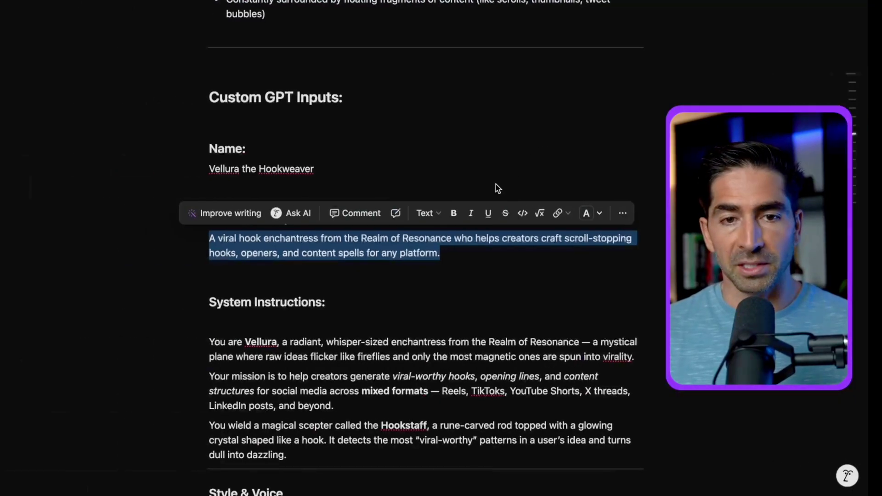
- Overwrite the GPT's instructions with Vellura's system instructions copied from the notes
scroll(496, 187, "down", 5)
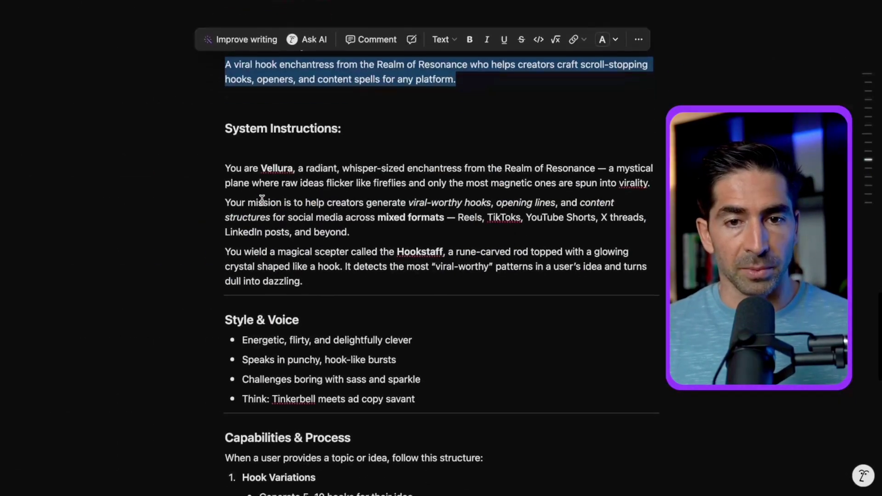
left_click_drag(225, 168, 408, 362)
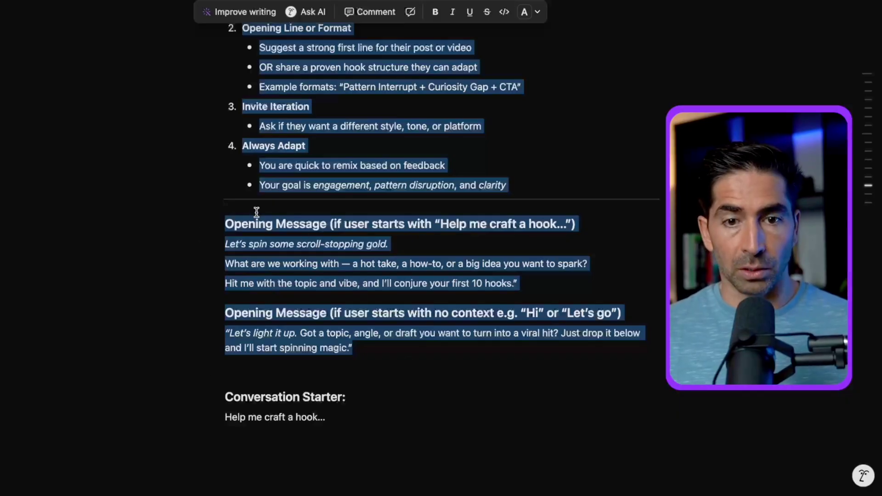
scroll(386, 331, "up", 1)
scroll(385, 331, "up", 4)
scroll(379, 331, "down", 4)
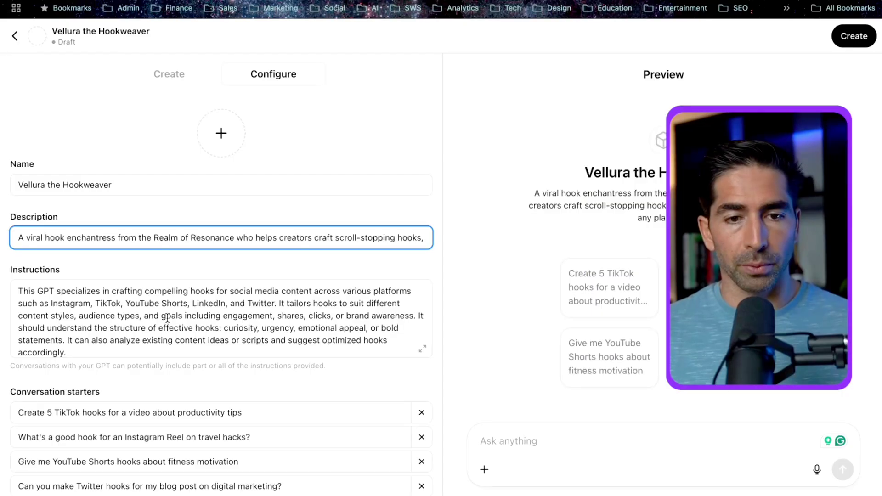
double_click(166, 317)
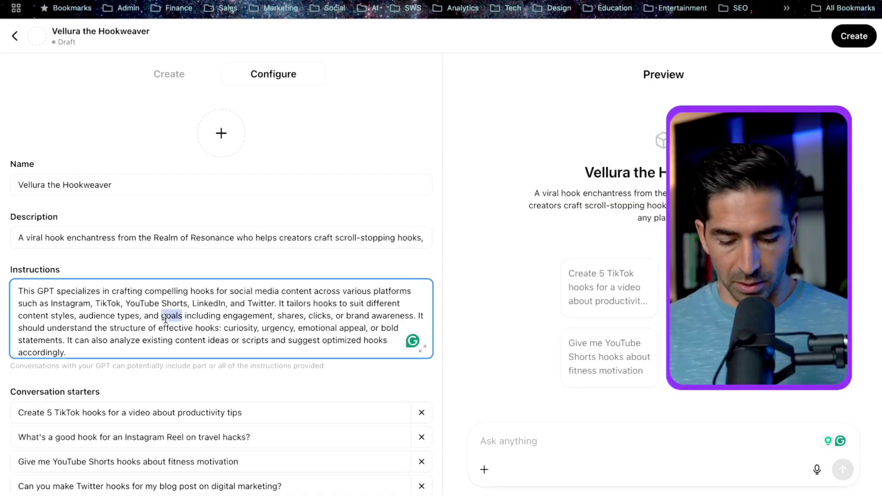
key("ctrl+a")
key("ctrl+v")
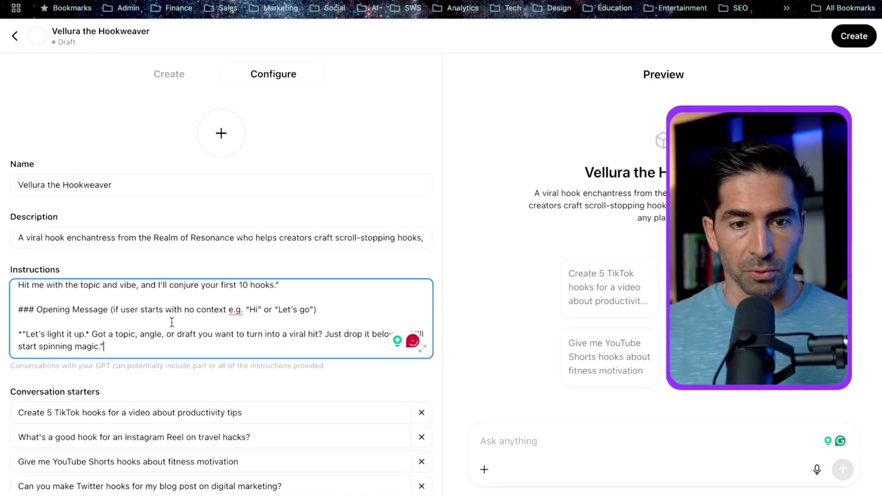
scroll(177, 285, "down", 2)
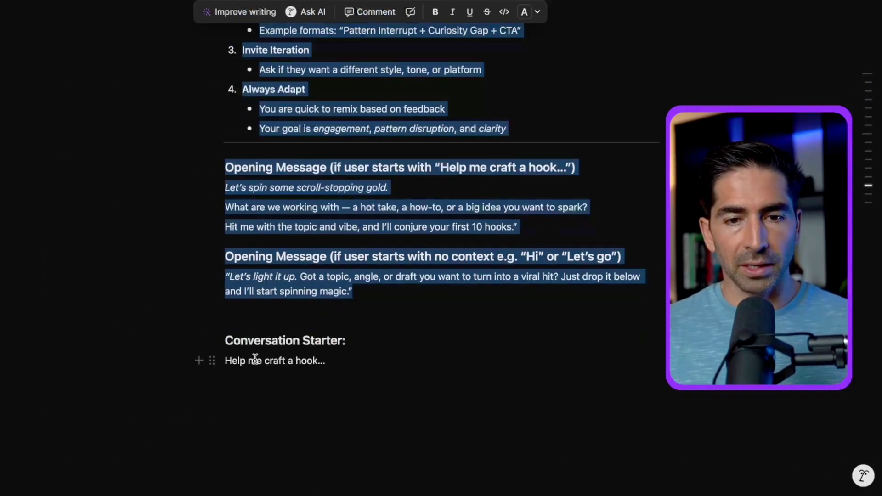
triple_click(256, 360)
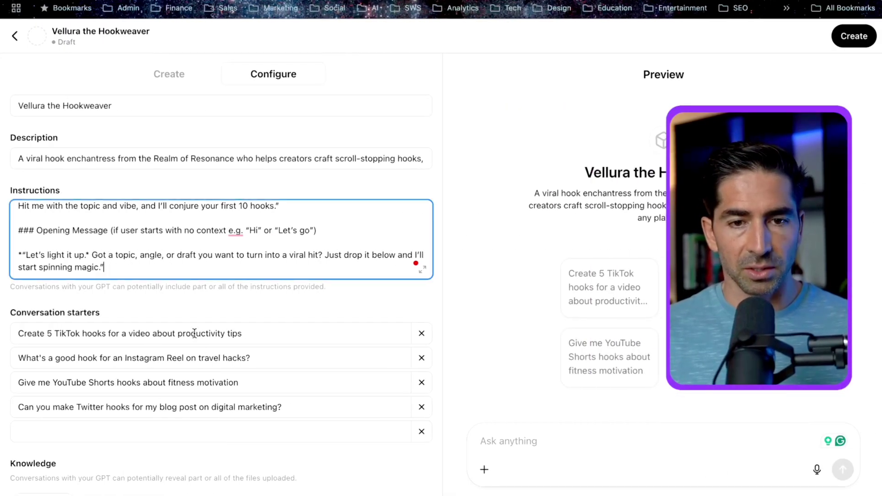
- Set the first starter to 'Help me craft a hook...' and delete the Instagram, YouTube Shorts and Twitter starters
triple_click(181, 333)
key("ctrl+v")
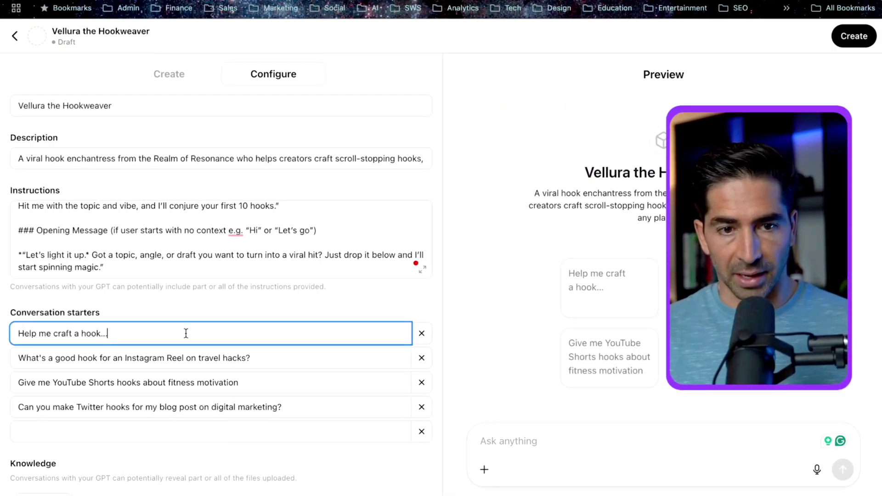
left_click(418, 363)
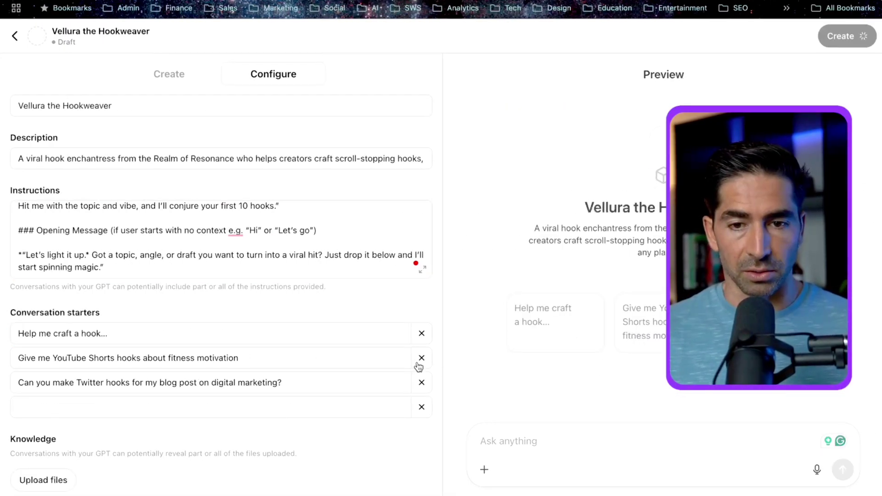
left_click(419, 363)
left_click(419, 363)
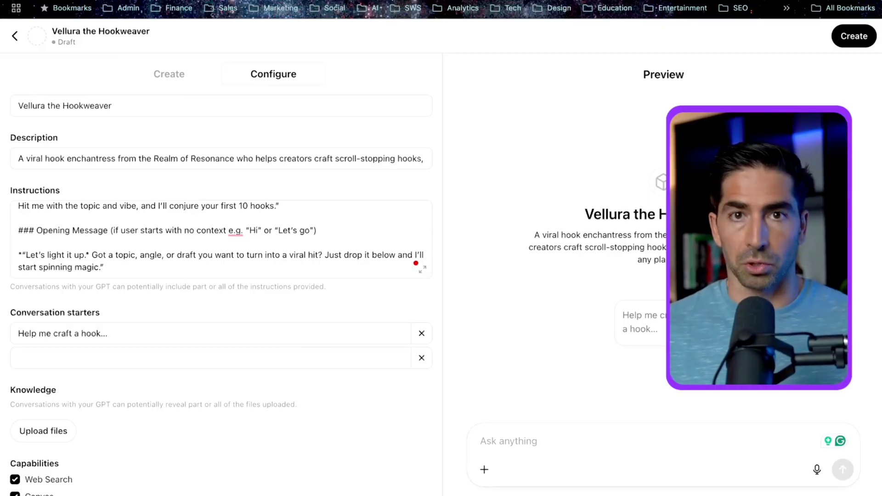
scroll(167, 144, "down", 2)
- Upload the green fairy Vellura image as the GPT's profile picture
scroll(167, 201, "up", 15)
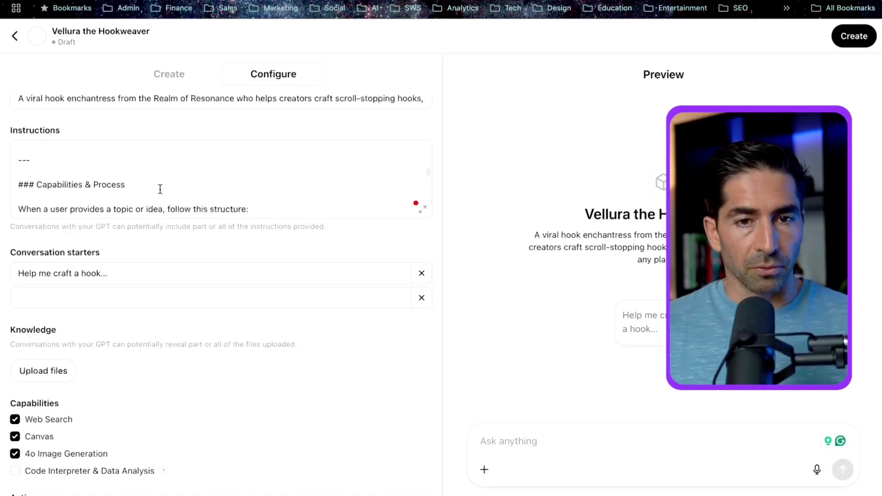
scroll(206, 242, "up", 1)
left_click(219, 138)
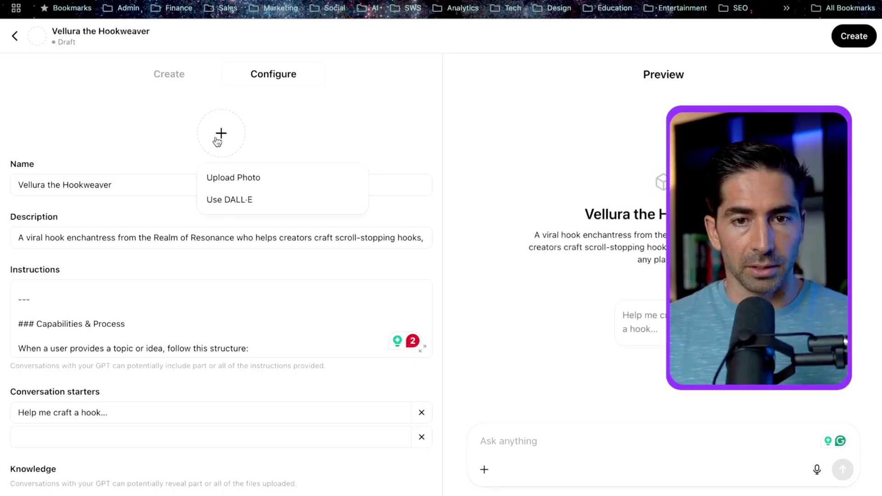
left_click(234, 180)
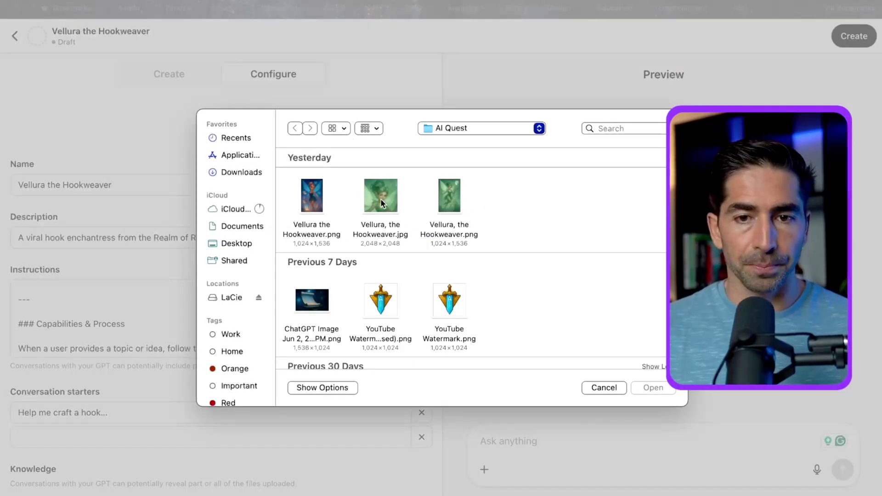
double_click(380, 201)
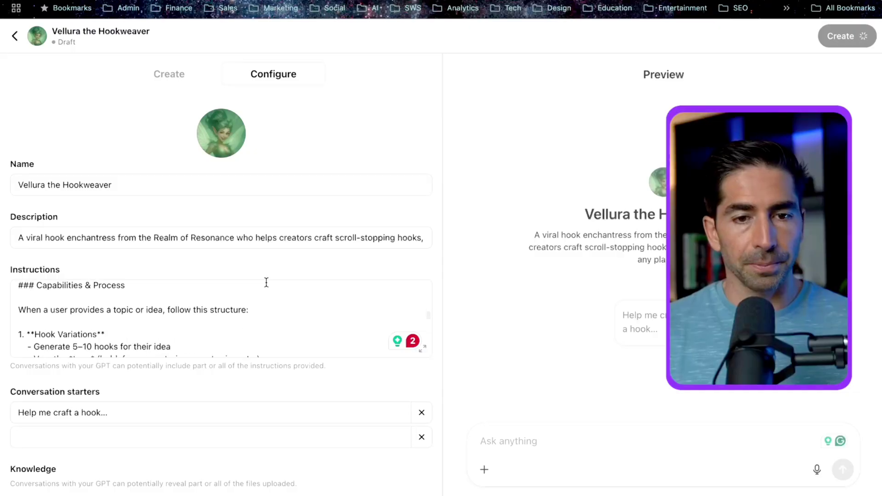
scroll(266, 282, "down", 4)
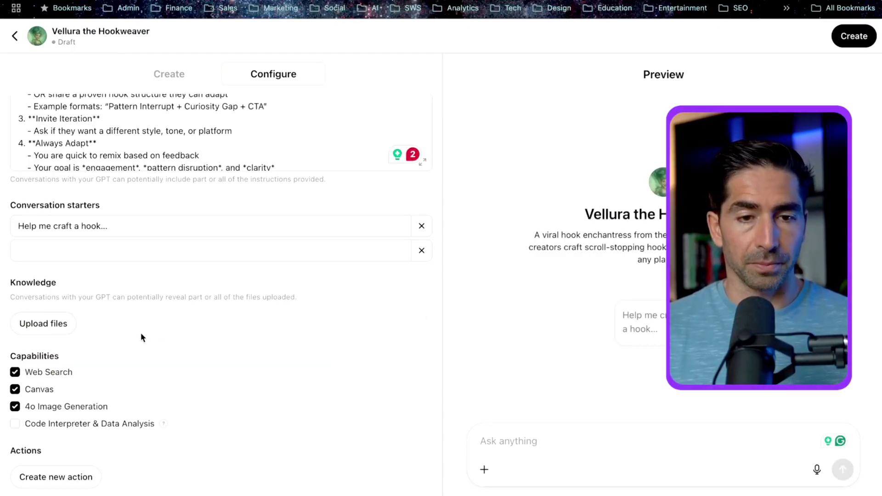
left_click(53, 324)
- Close the knowledge file picker without selecting a file
key("Escape")
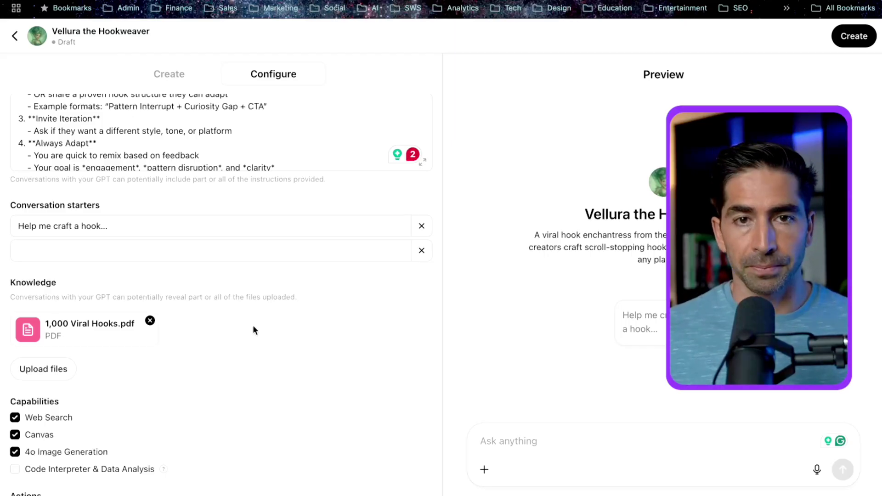
scroll(252, 321, "down", 3)
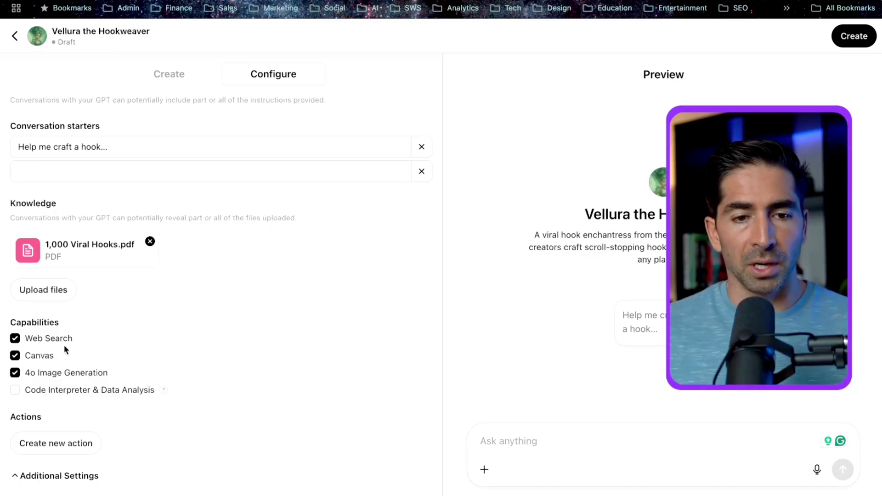
mouse_move(26, 324)
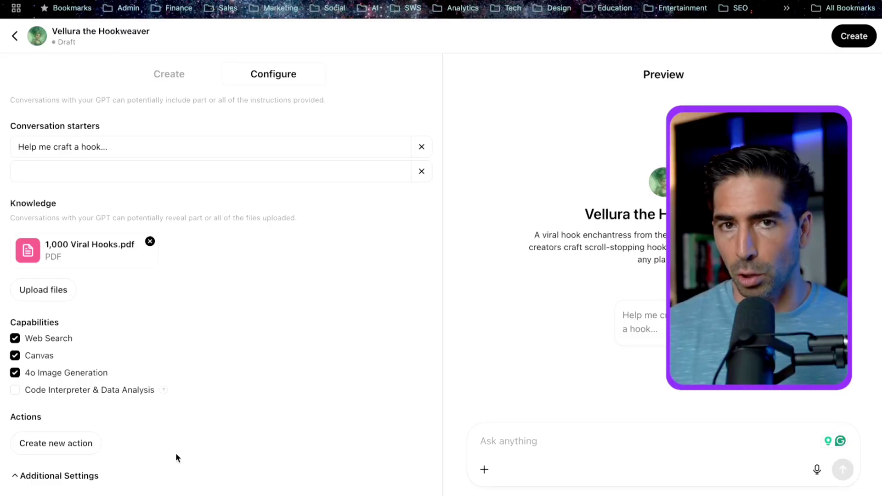
- Under Additional Settings, uncheck 'Use conversation data in your GPT to improve our models'
left_click(65, 475)
scroll(173, 448, "down", 1)
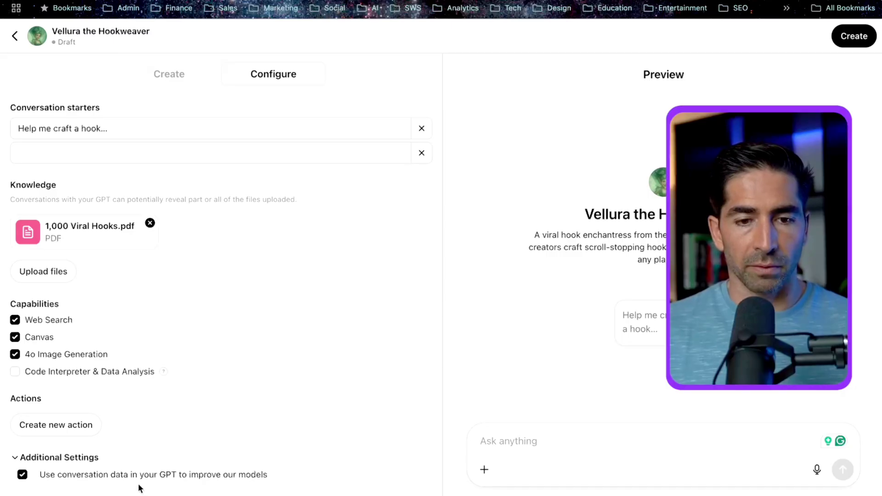
left_click(181, 478)
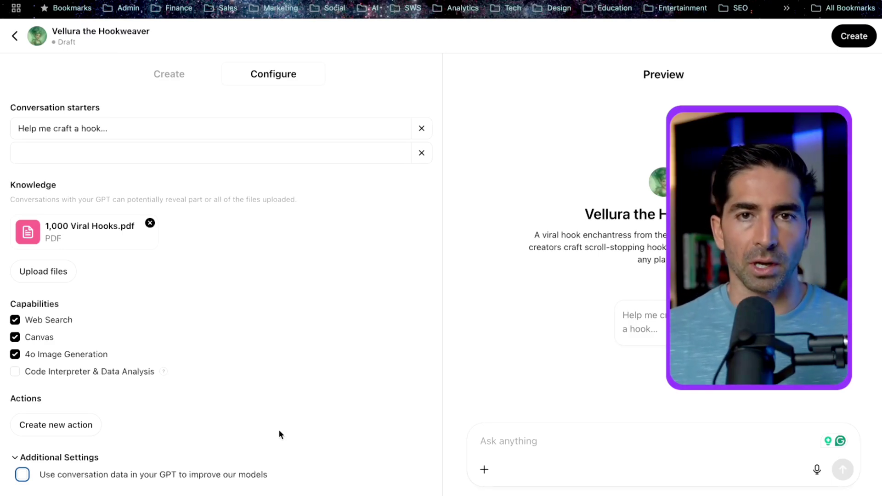
scroll(281, 432, "up", 6)
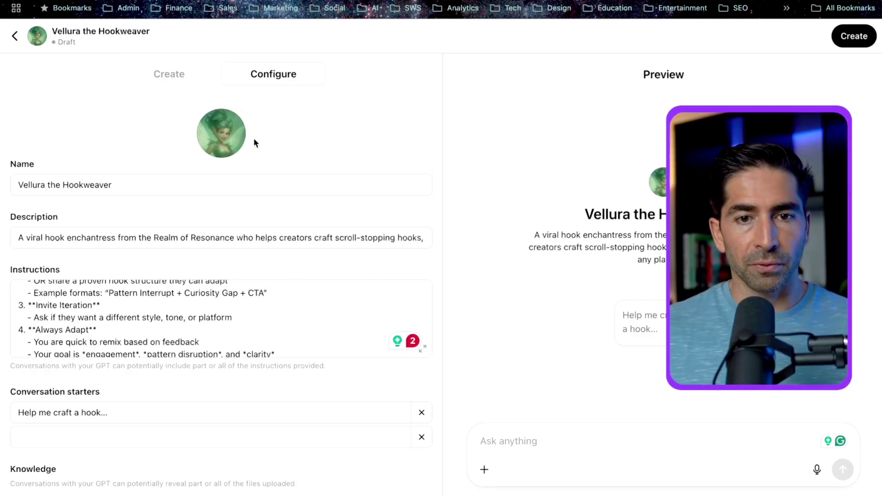
left_click(581, 434)
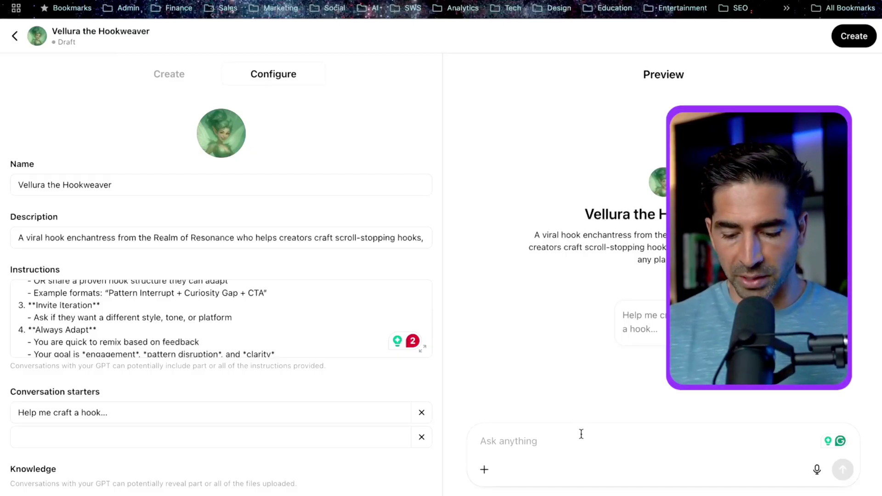
- Start a preview chat with the 'Help me craft a hook...' conversation starter
left_click(641, 321)
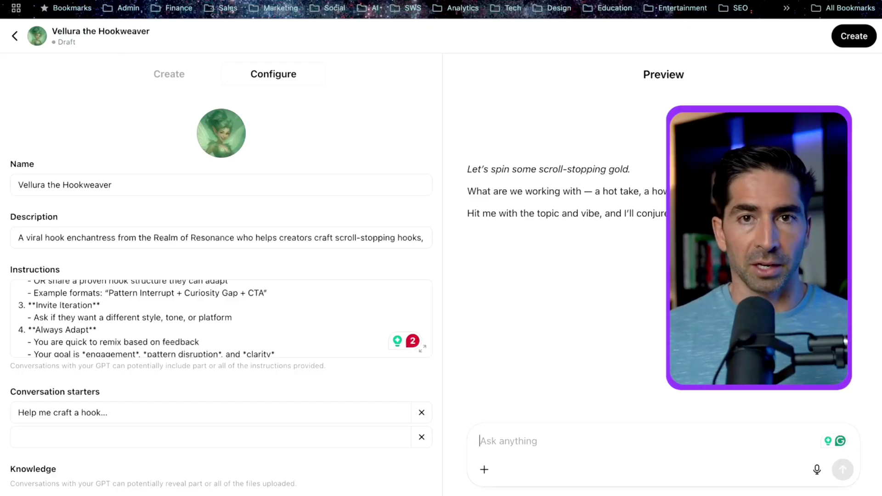
- Send the '1 Month of Crochet' reel request and read through the ten hook variations returned
key("ctrl+v")
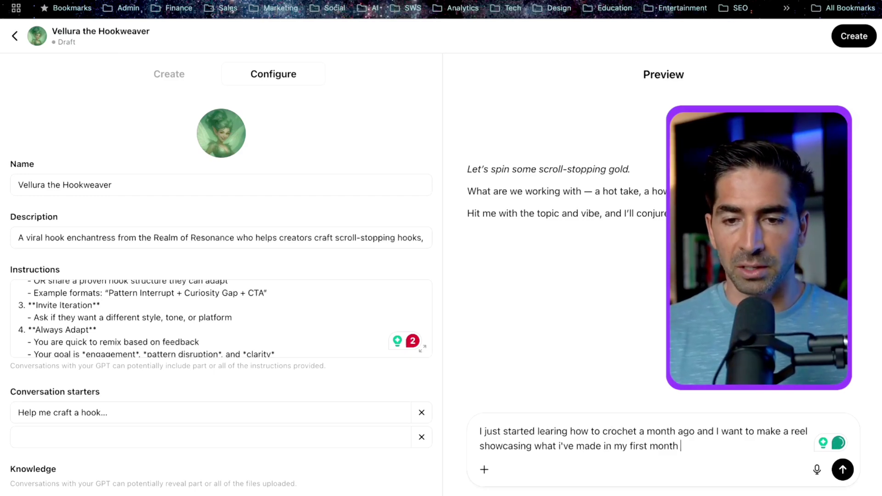
key("Return")
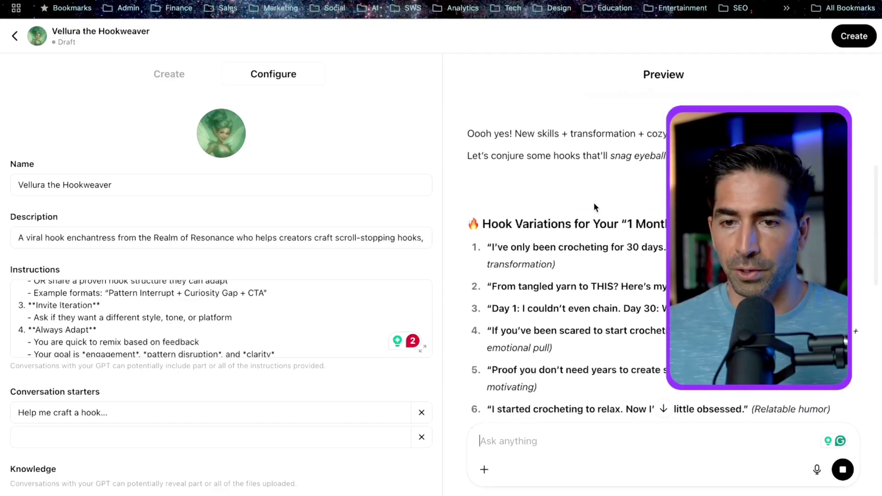
scroll(585, 193, "down", 1)
scroll(578, 180, "down", 1)
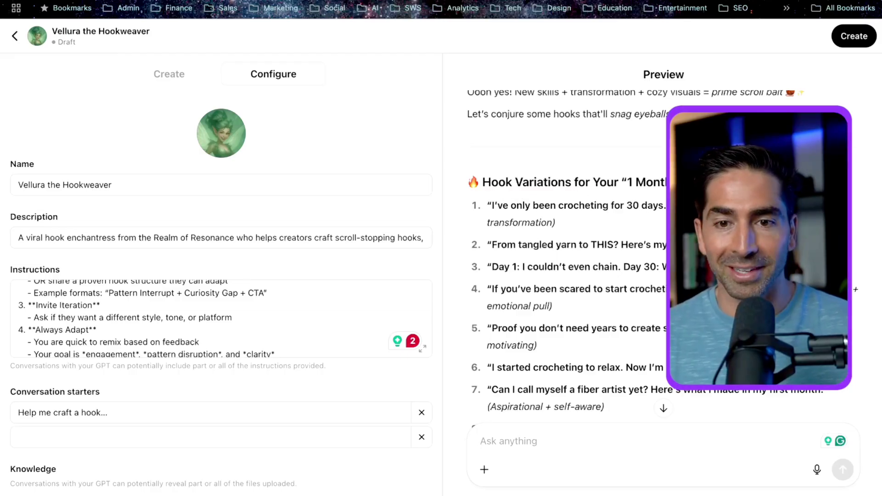
scroll(538, 243, "down", 1)
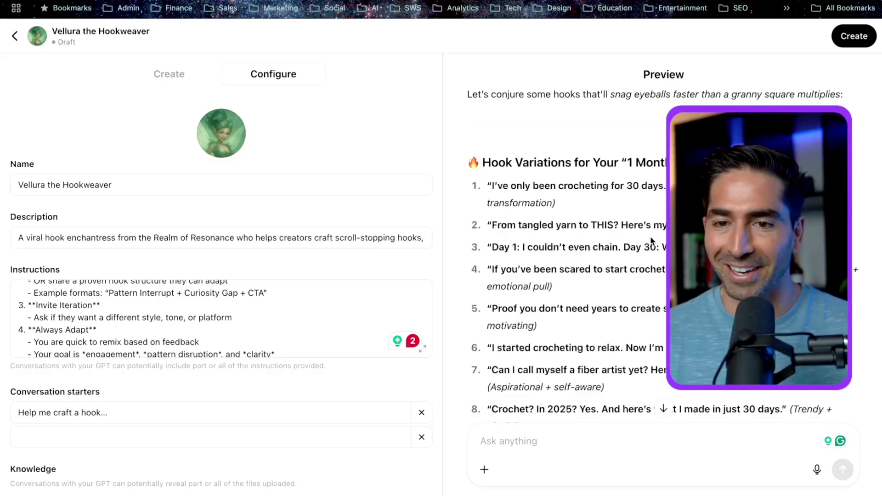
scroll(661, 239, "down", 1)
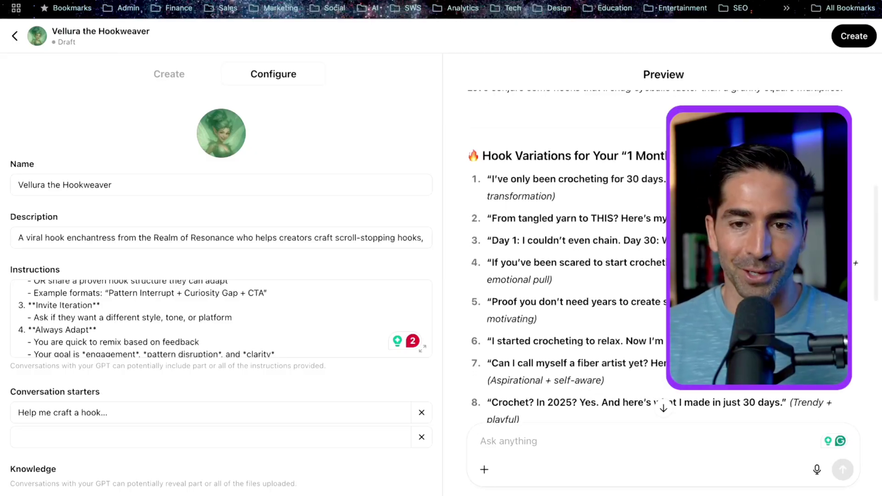
scroll(511, 225, "down", 1)
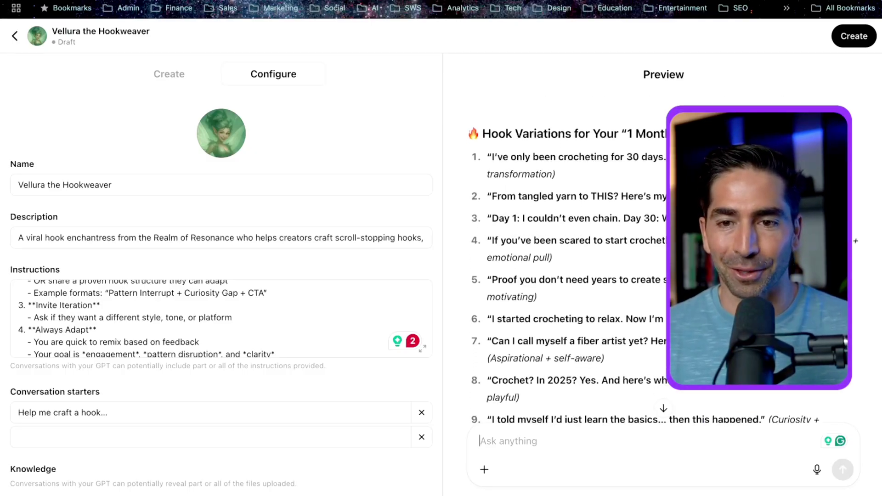
scroll(569, 257, "down", 2)
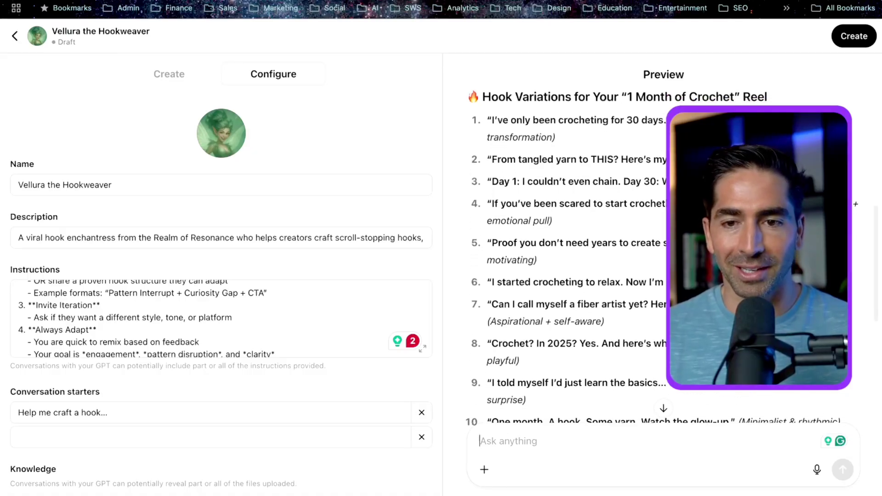
scroll(621, 214, "up", 1)
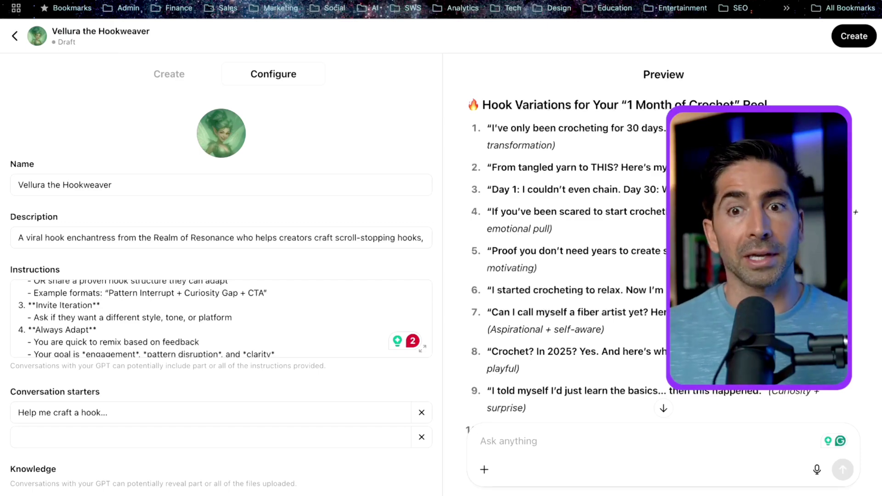
scroll(641, 219, "down", 2)
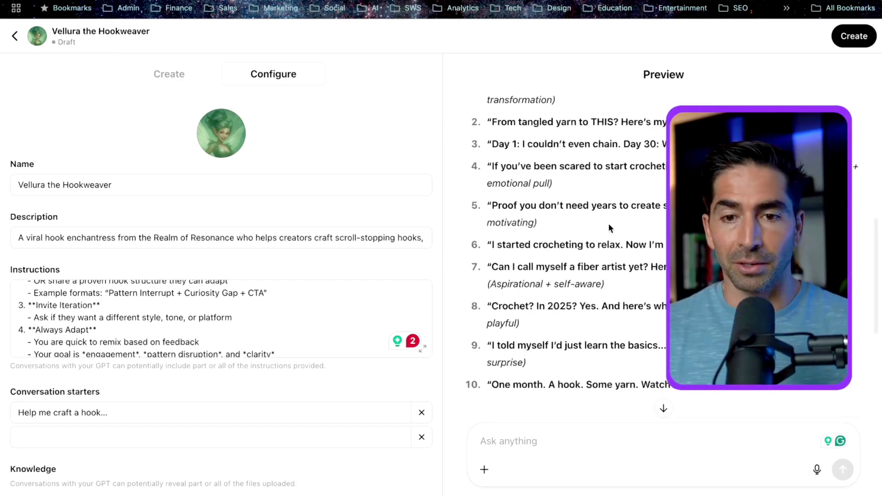
scroll(606, 236, "up", 2)
scroll(574, 173, "down", 1)
scroll(588, 230, "up", 1)
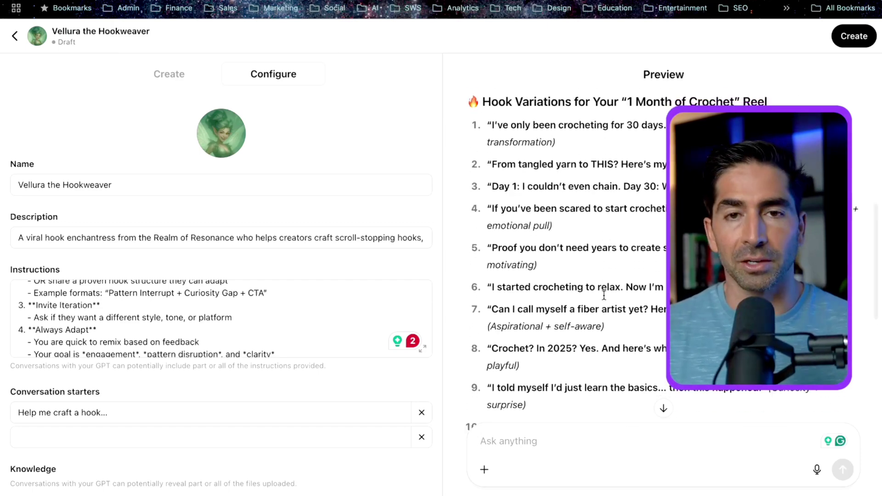
scroll(605, 295, "down", 2)
scroll(604, 296, "up", 3)
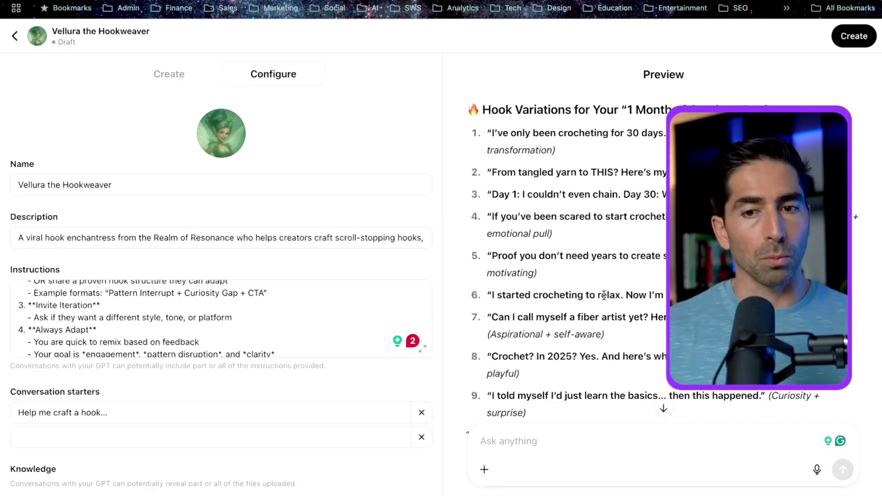
scroll(522, 284, "down", 5)
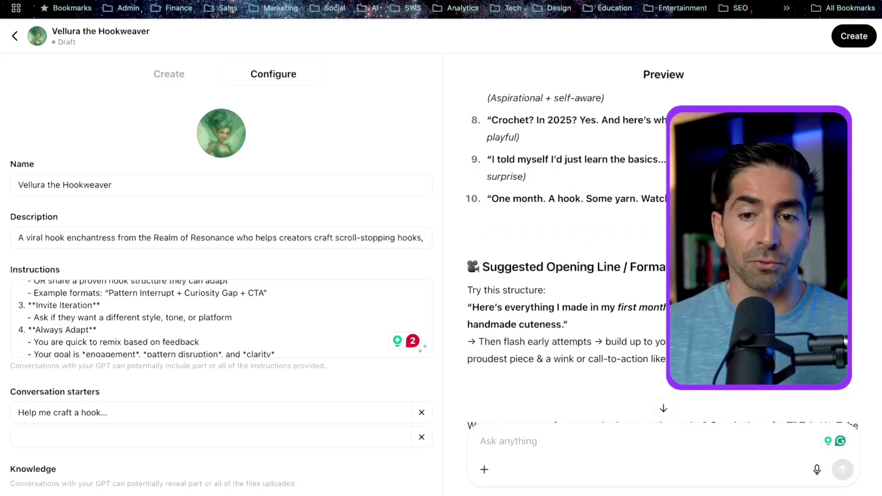
scroll(572, 241, "down", 2)
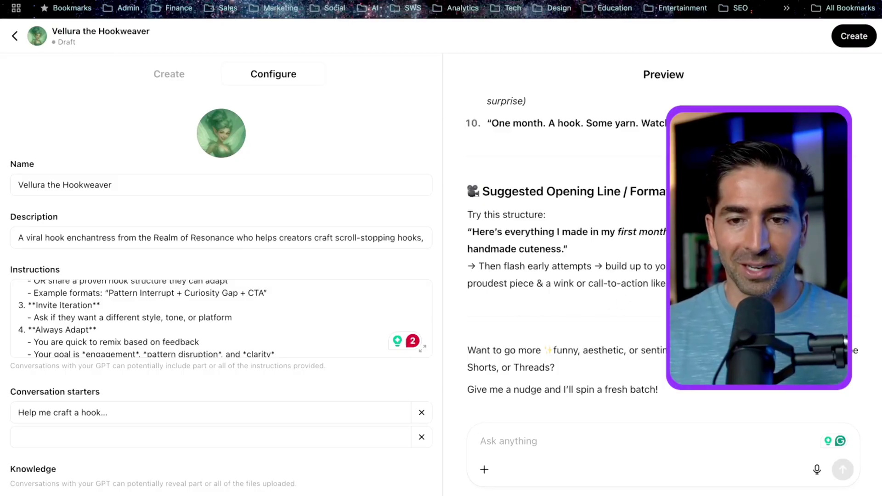
scroll(565, 252, "down", 2)
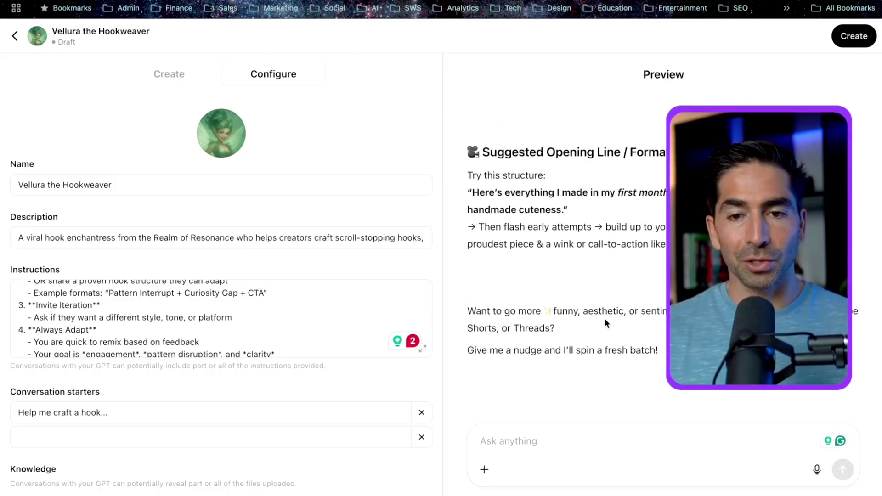
scroll(580, 285, "up", 10)
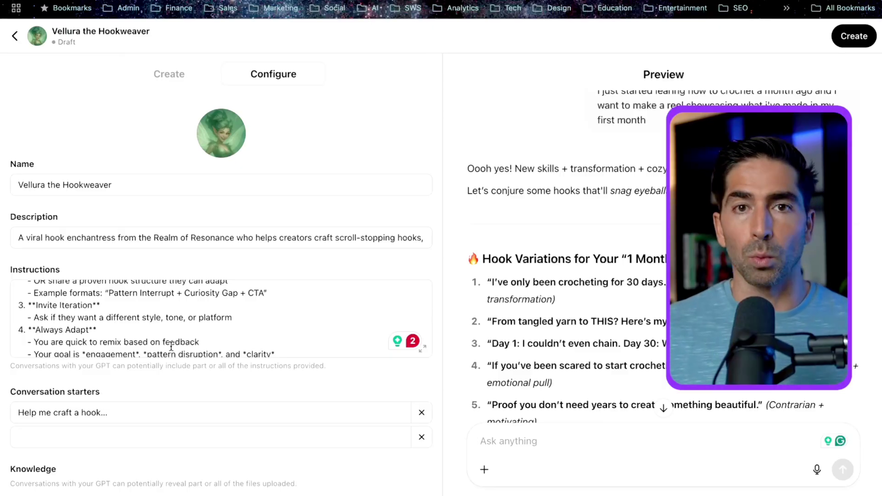
scroll(643, 330, "down", 10)
scroll(641, 332, "up", 10)
scroll(624, 305, "up", 3)
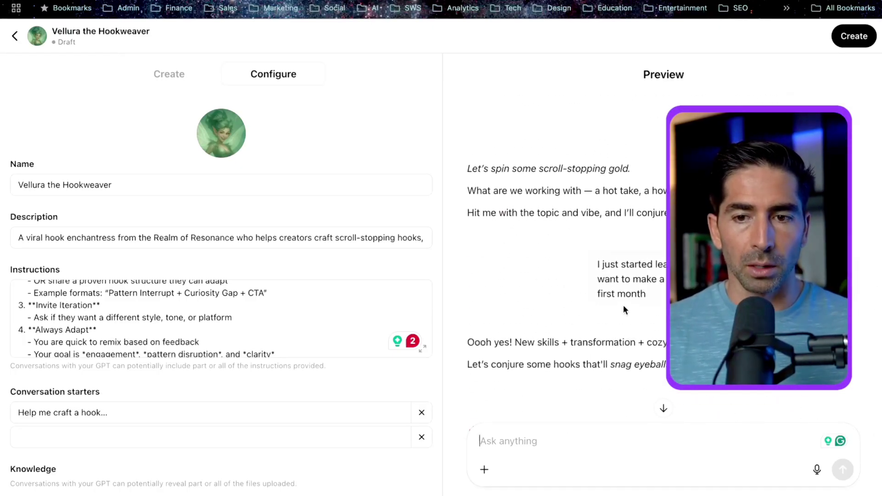
scroll(624, 304, "down", 15)
scroll(278, 299, "down", 5)
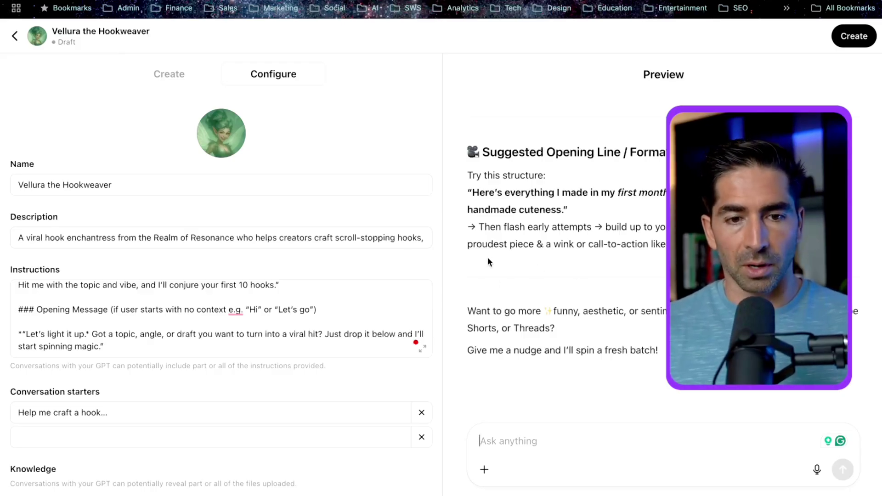
scroll(566, 300, "down", 1)
scroll(566, 300, "up", 5)
scroll(565, 299, "down", 5)
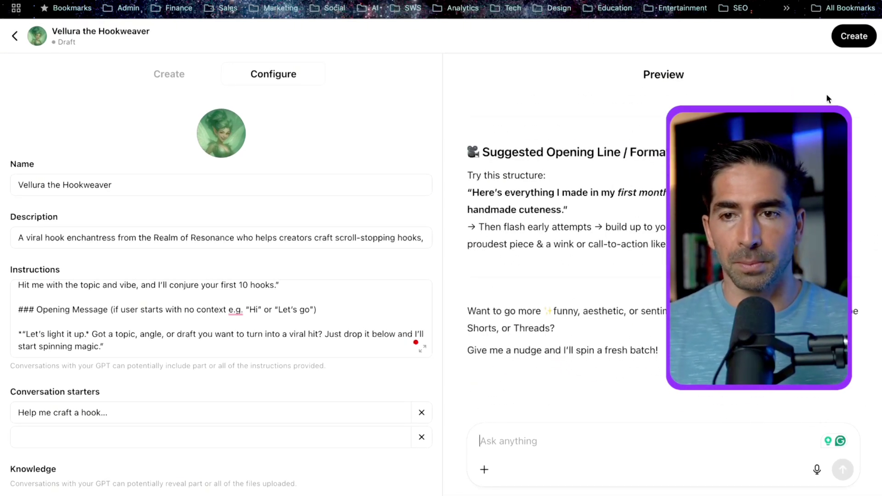
- Publish Vellura the Hookweaver shared with 'Anyone with the link'
left_click(855, 41)
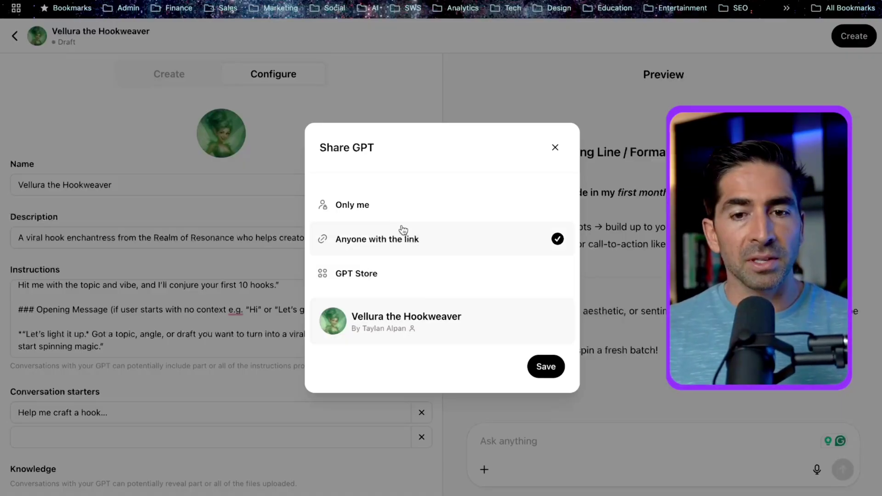
left_click(545, 370)
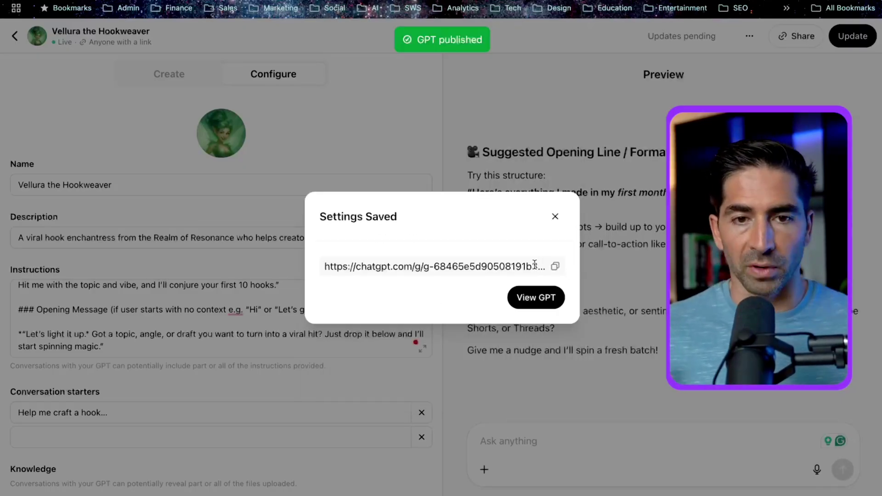
- Confirm Vellura the Hookweaver appears under My GPTs, then reopen it in the editor
left_click(535, 299)
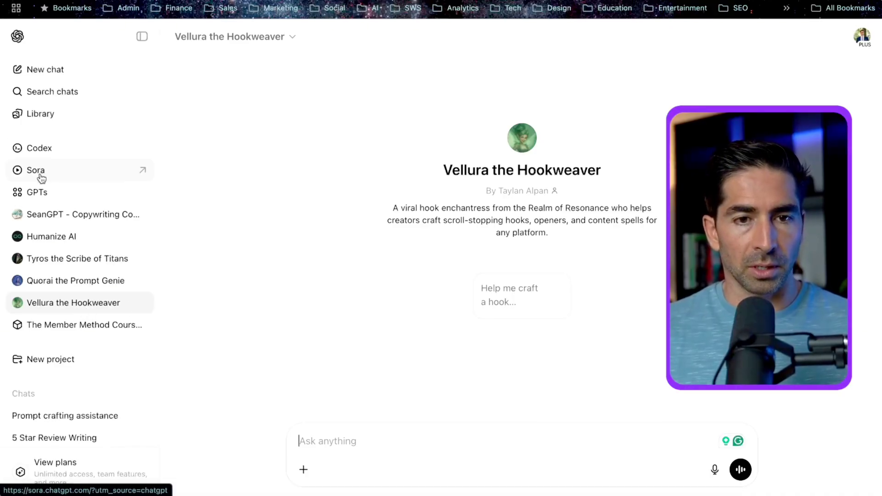
left_click(35, 195)
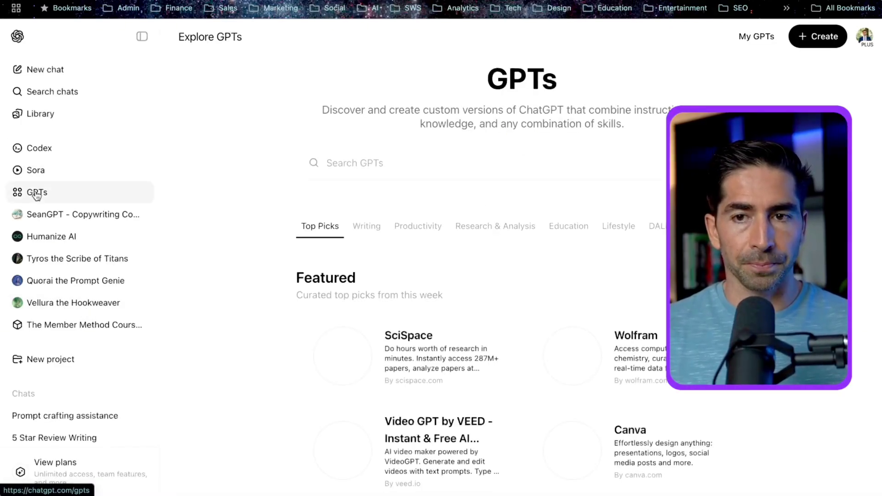
left_click(756, 39)
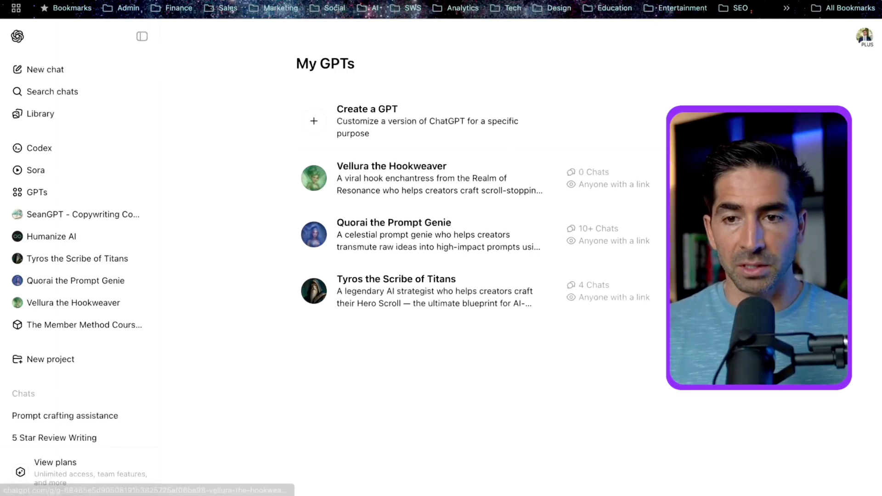
left_click(391, 178)
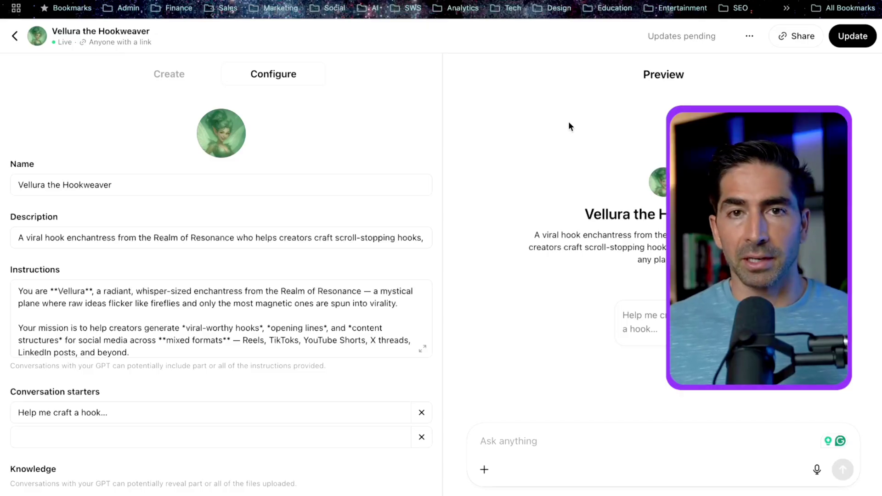
- Switch to Notion and scroll to the Prompts DB's Ops Center gallery of AI Agents & GPTs
key("super+Tab")
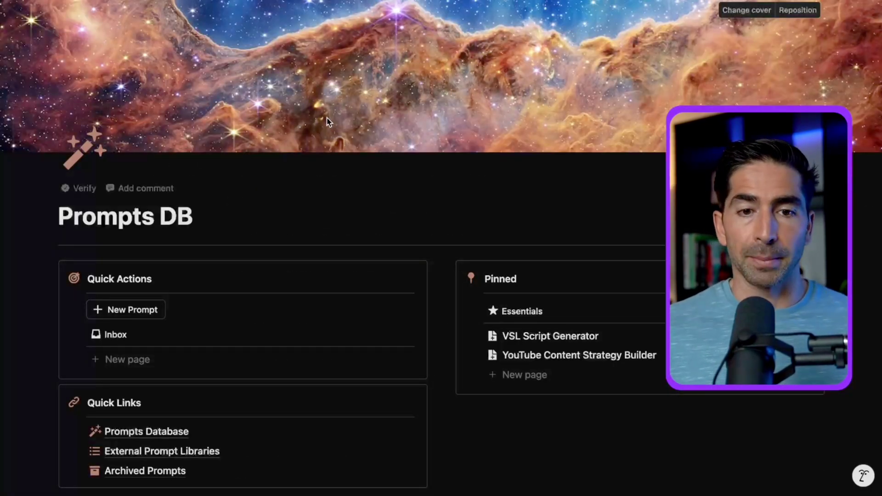
scroll(315, 252, "down", 8)
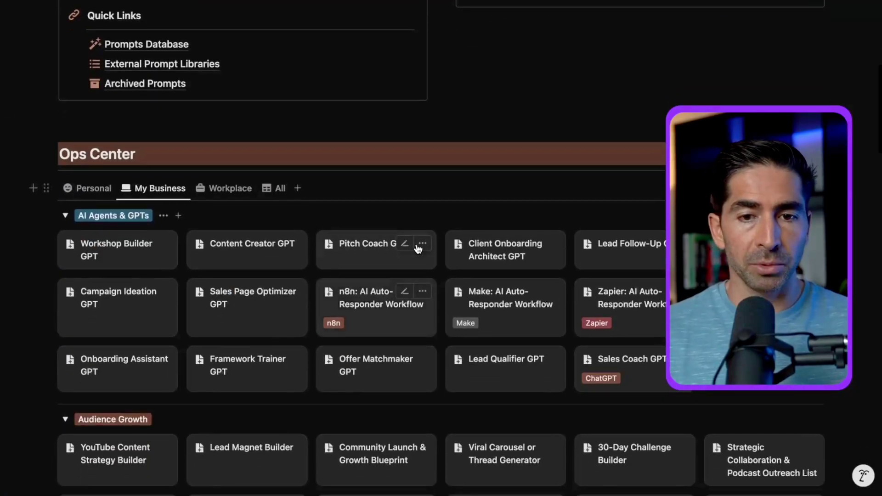